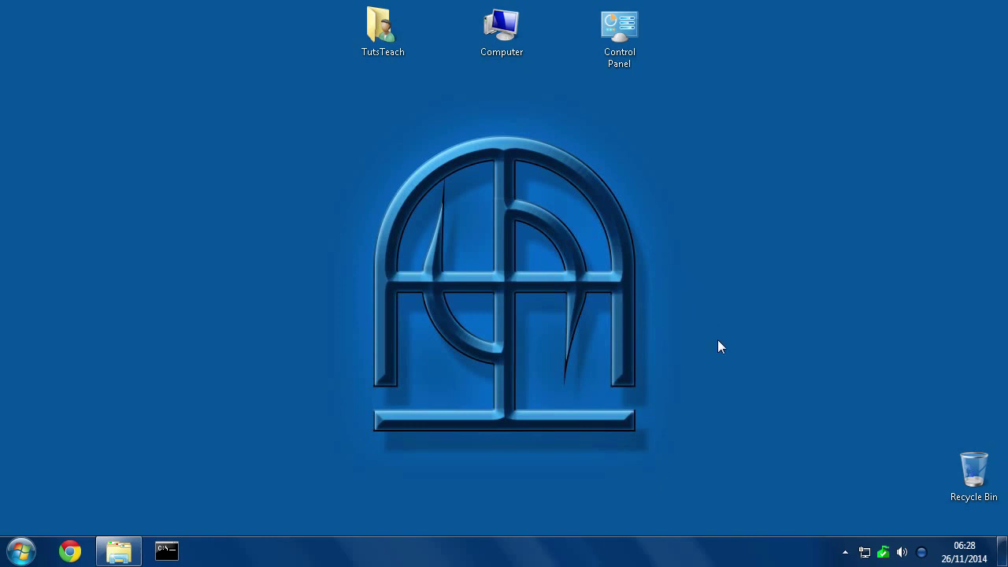
Restore the TeamSpeak 3 client window from the system tray
left_click(921, 553)
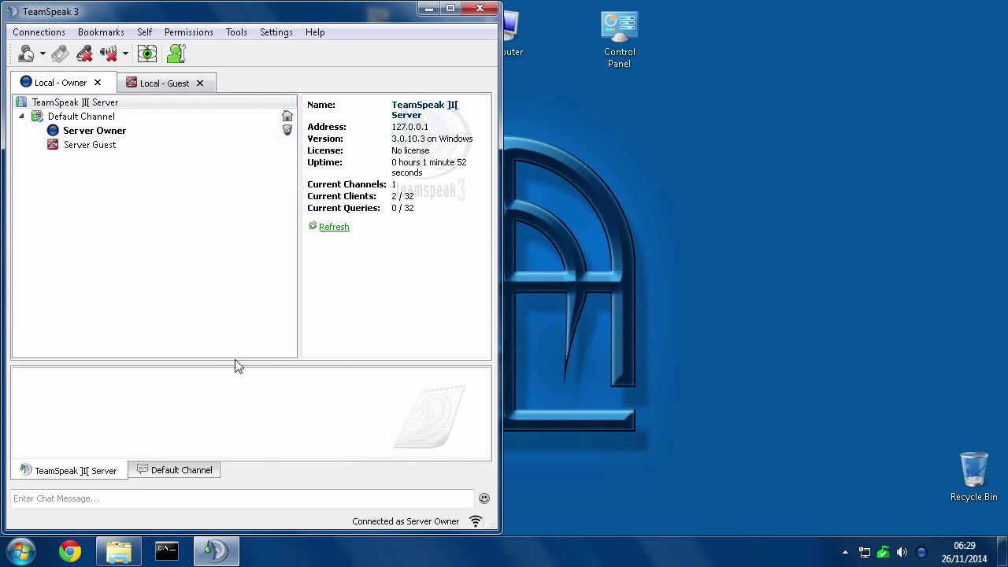
As the guest, create temporary channel 'dsfgbhdfbh', then rejoin Default Channel so it is deleted
left_click_drag(231, 360, 223, 410)
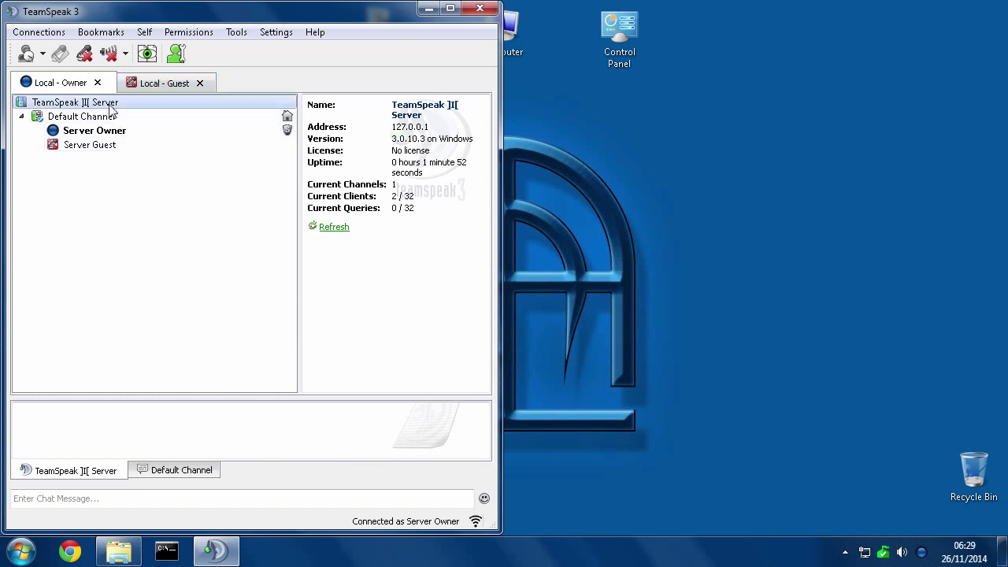
left_click(163, 85)
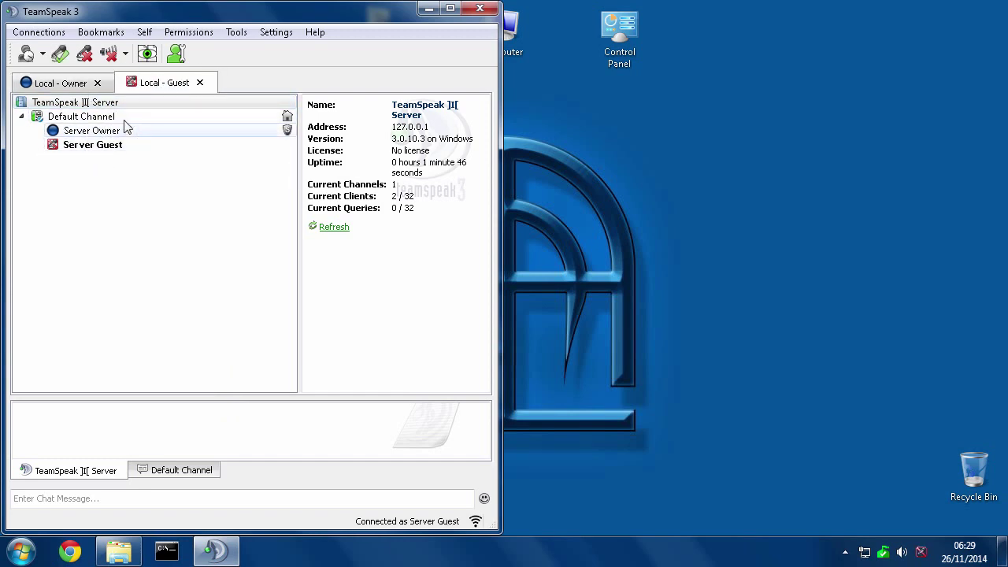
right_click(70, 110)
left_click(99, 113)
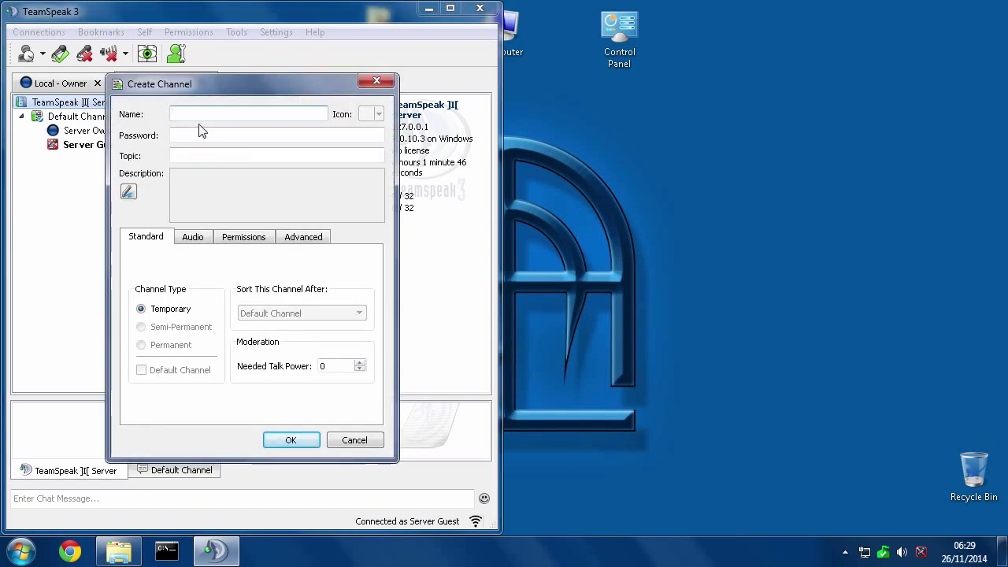
type("dsfgbhdfbh")
left_click(292, 441)
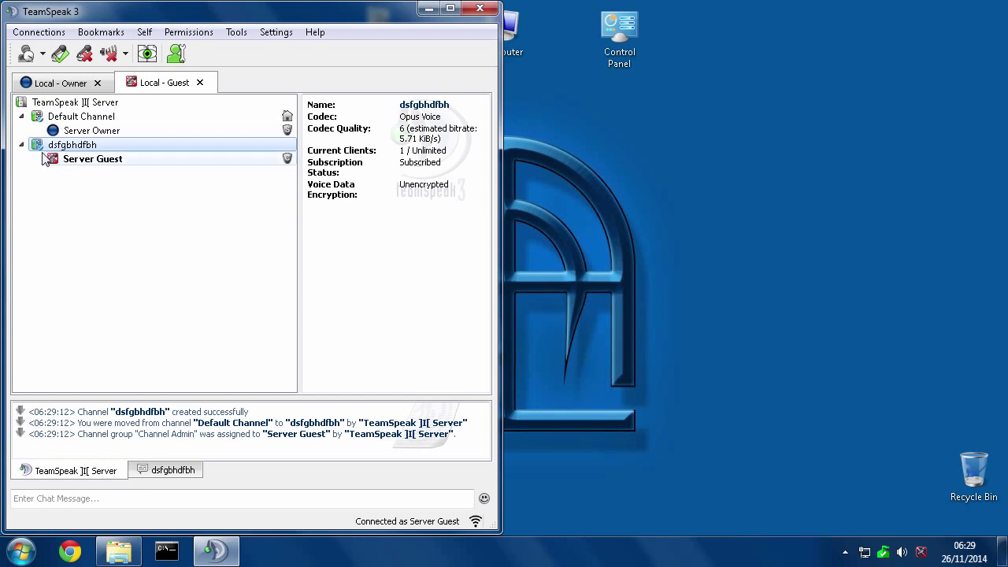
double_click(71, 116)
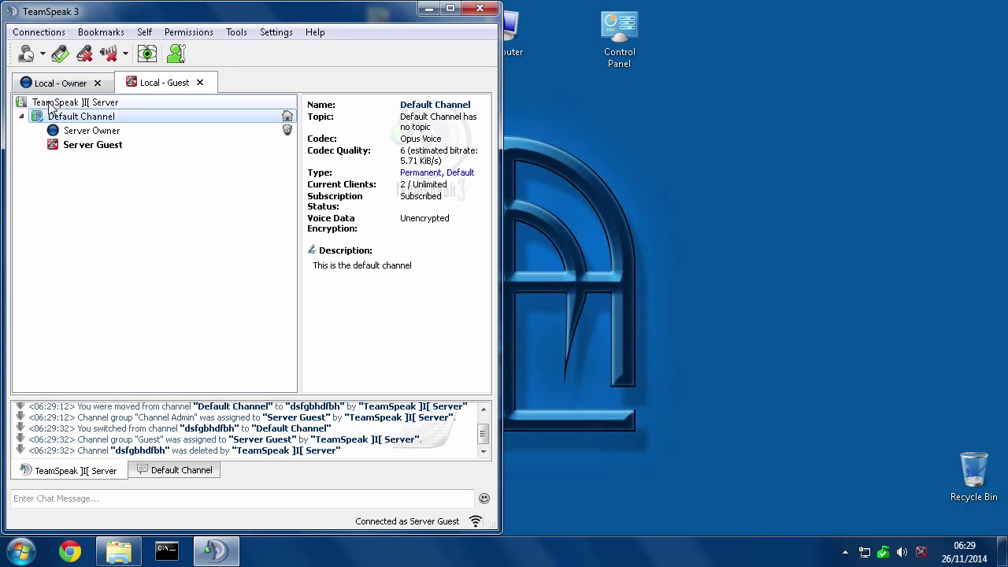
As the owner, create a permanent channel named 'Temp User Channels HERE --->'
left_click(57, 82)
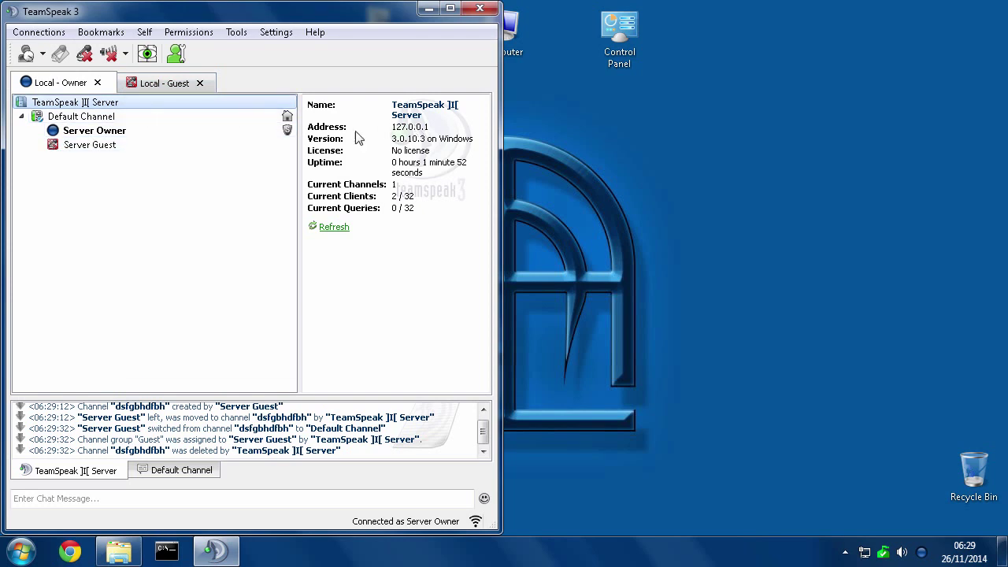
right_click(51, 102)
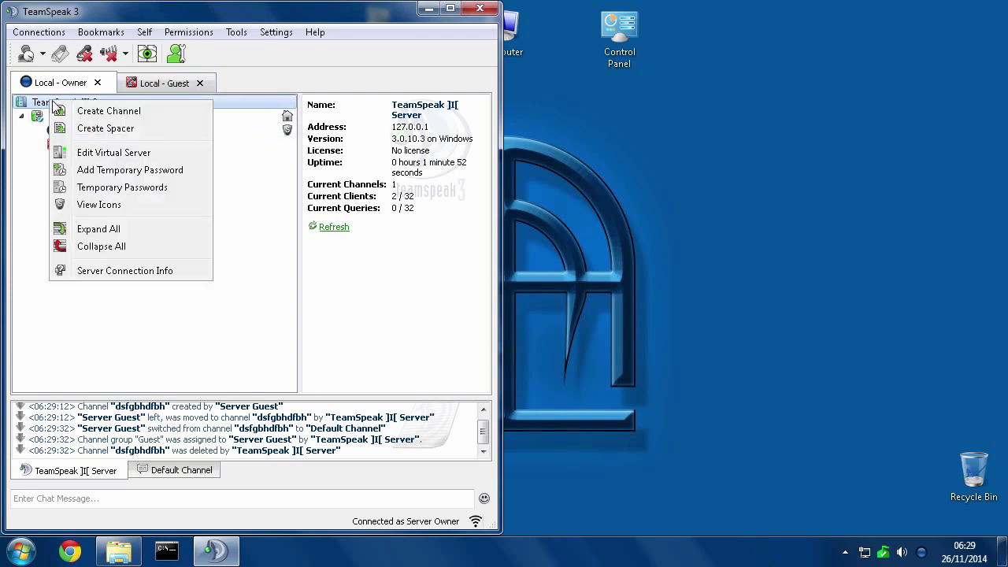
left_click(109, 116)
type("Temp User Channels")
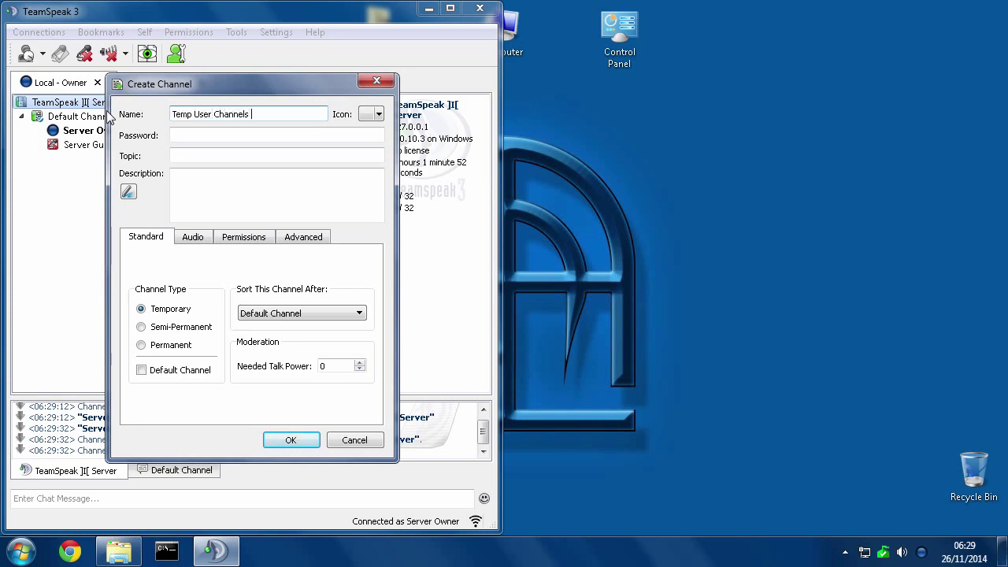
type("HERE --->")
left_click(156, 347)
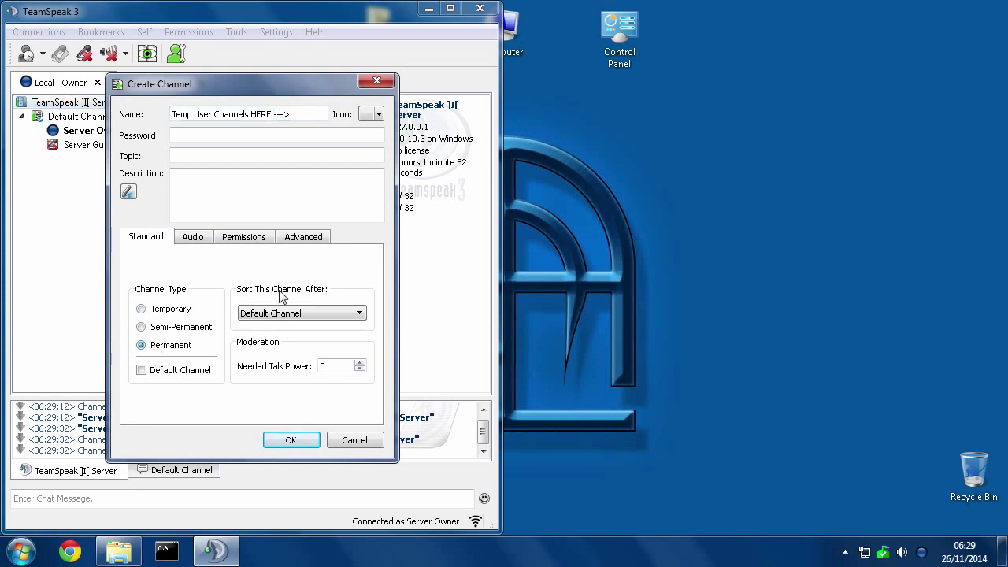
left_click(295, 442)
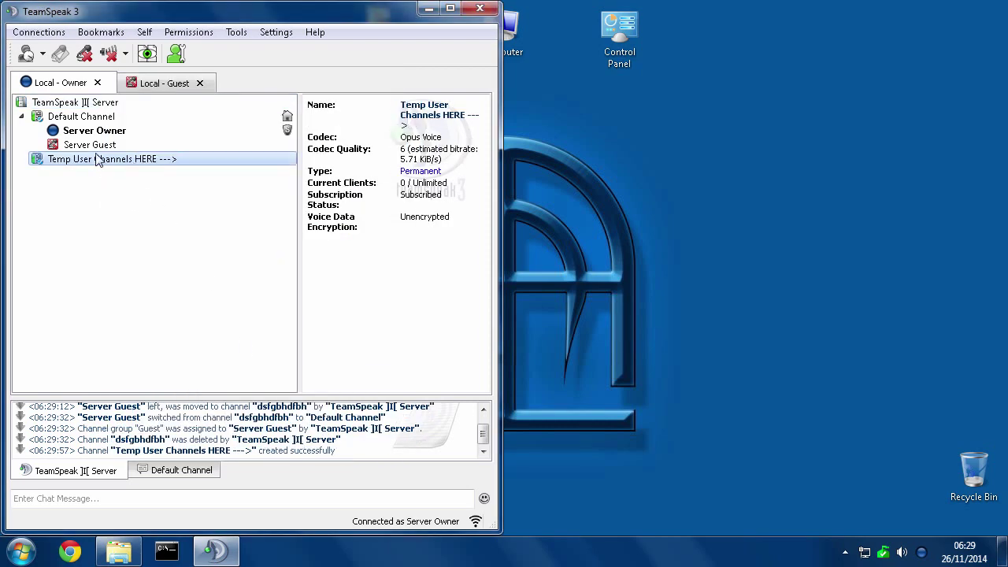
Create permanent channels Public Channel #1 and Public Channel #2
right_click(75, 104)
left_click(138, 122)
type("Public Channel #1")
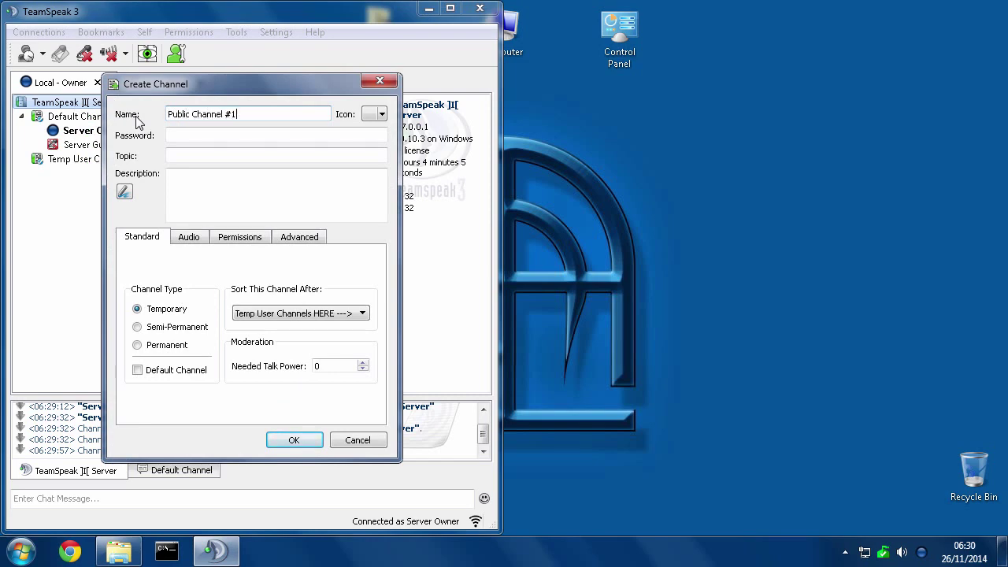
key("ctrl+a")
key("ctrl+c")
left_click(167, 347)
left_click(294, 439)
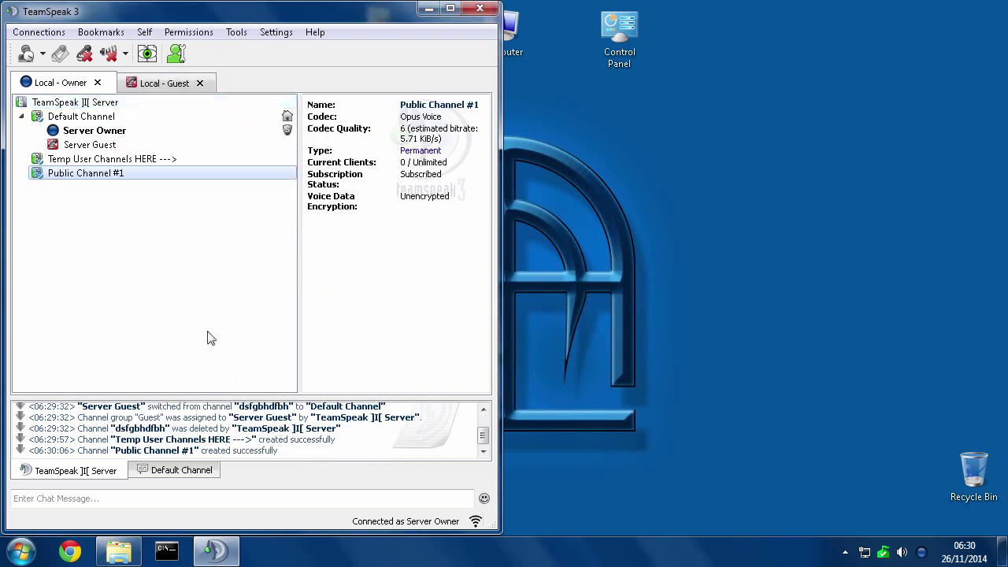
right_click(83, 104)
left_click(153, 111)
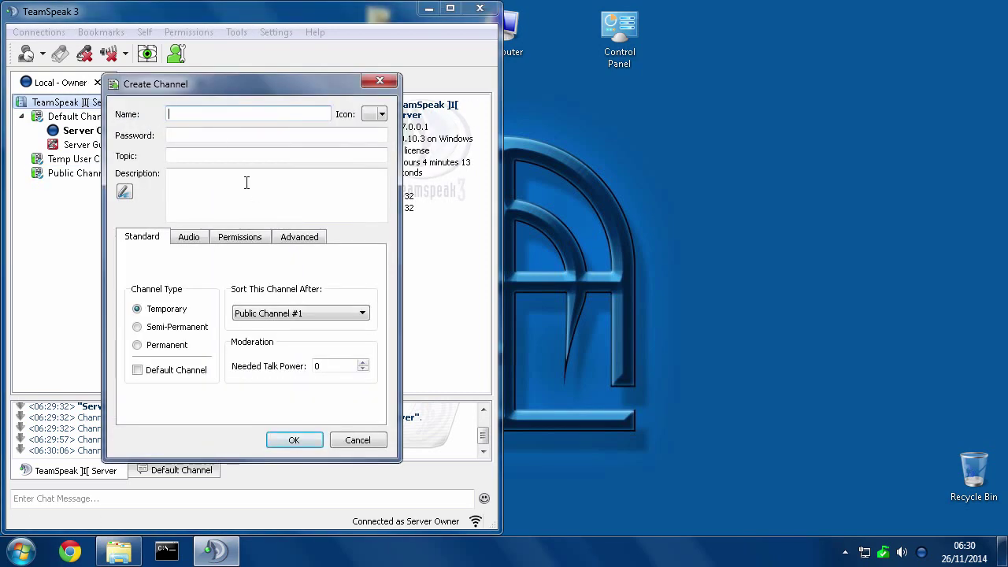
key("ctrl+v")
key("ctrl+a")
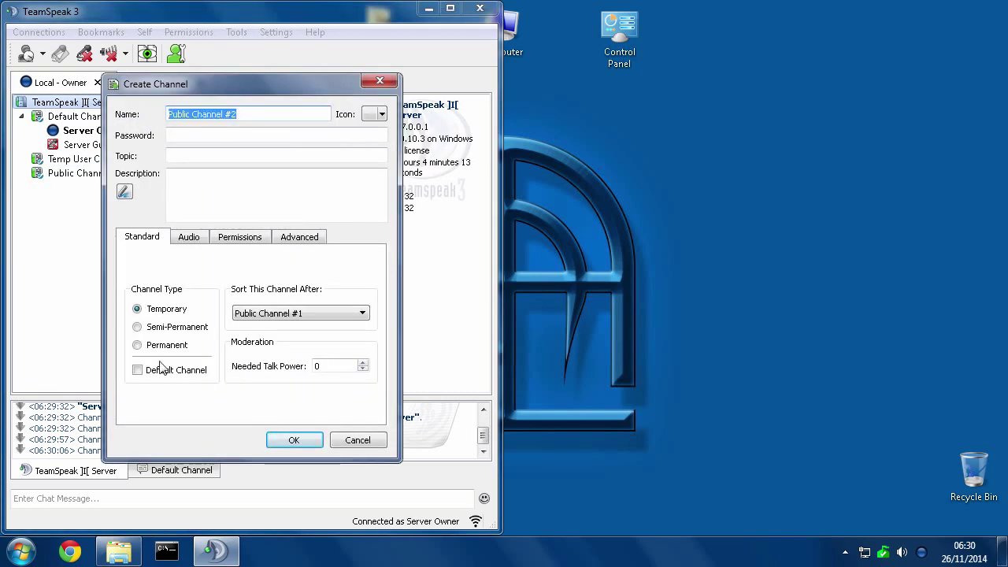
left_click(176, 346)
left_click(291, 442)
Add blank spacer [spacer0] and move it just below Temp User Channels HERE --->
right_click(79, 102)
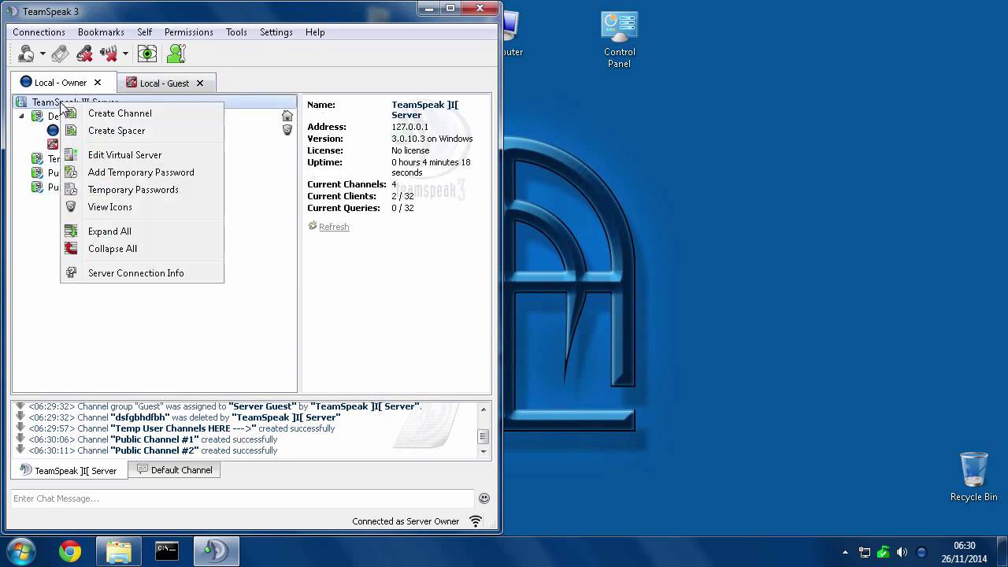
left_click(126, 110)
left_click(357, 440)
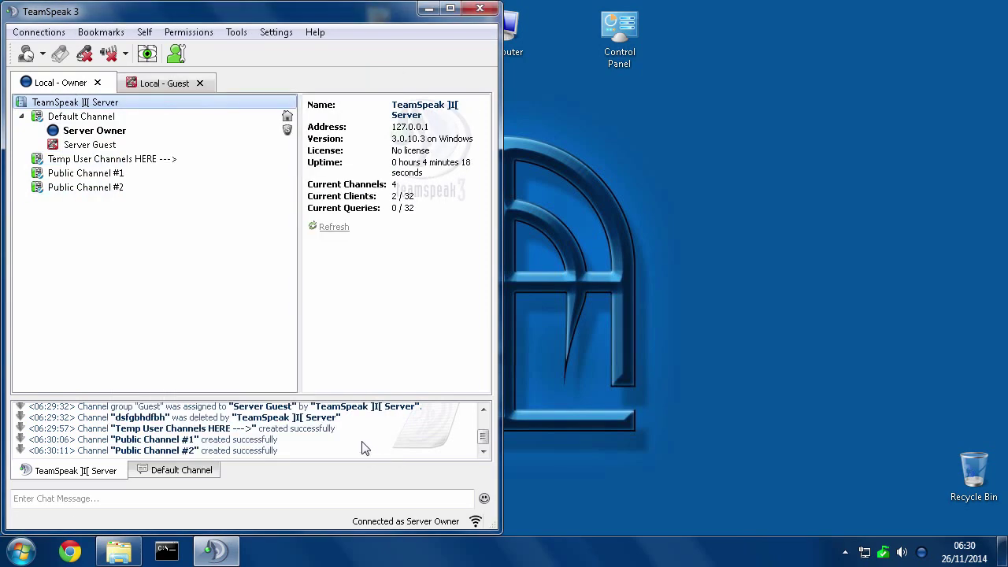
right_click(63, 103)
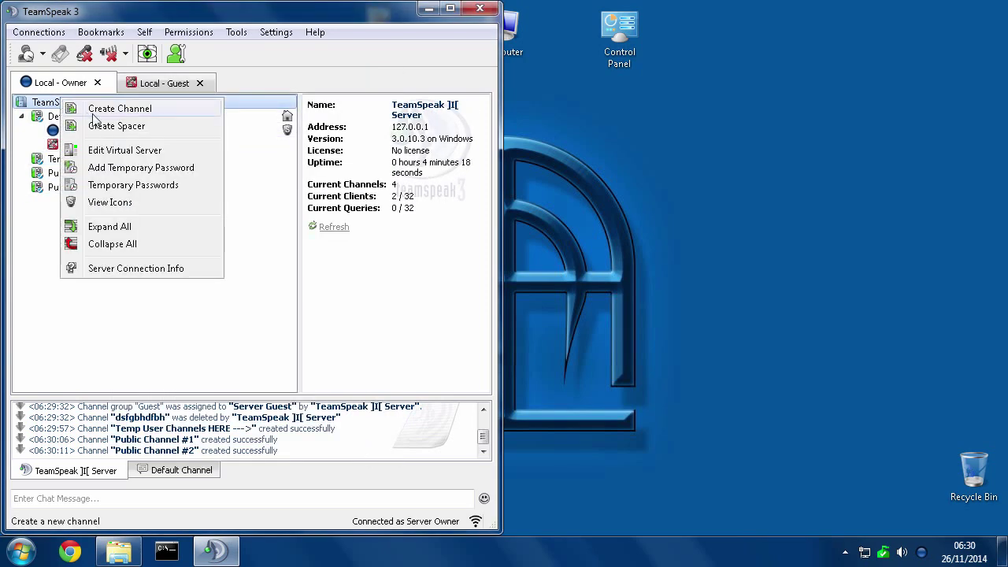
left_click(99, 126)
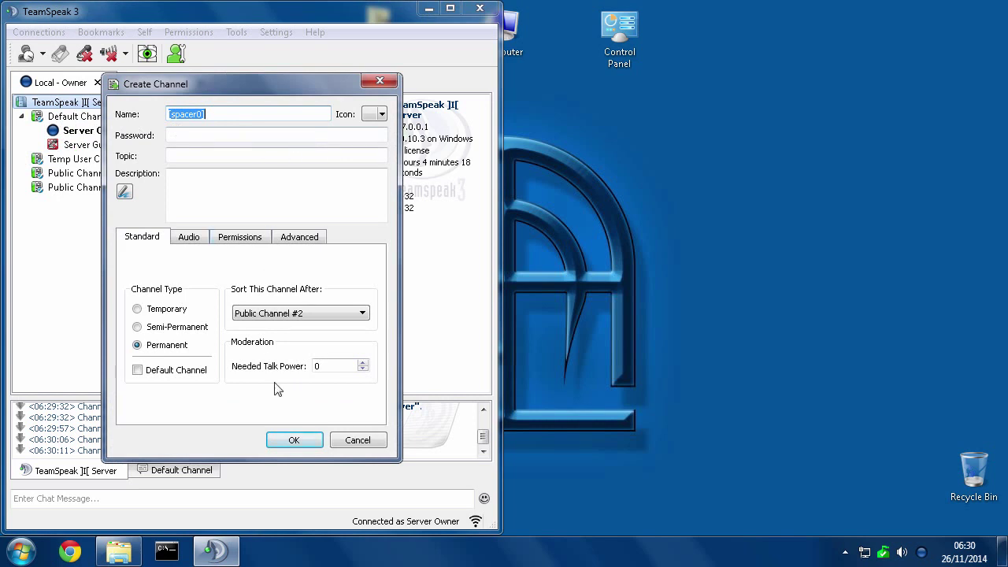
left_click(273, 442)
left_click_drag(67, 203, 67, 170)
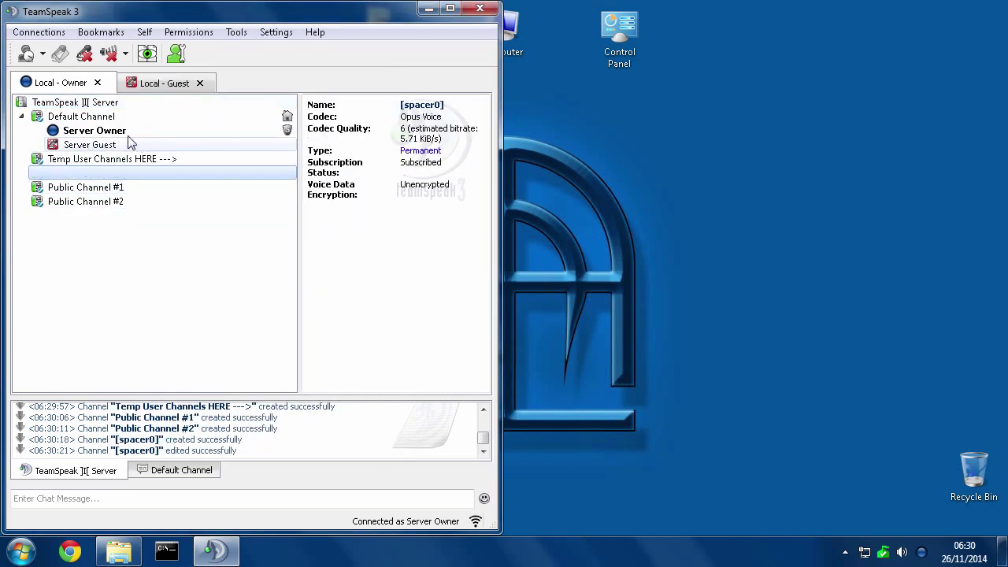
Add a second spacer and place it above Temp User Channels HERE --->
right_click(68, 102)
left_click(146, 132)
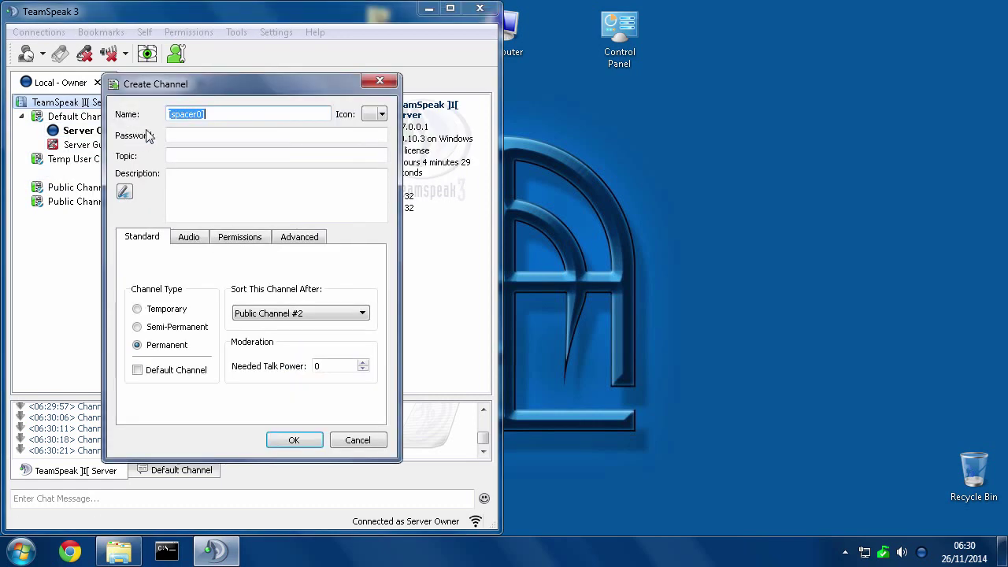
left_click(202, 116)
type("1")
left_click(293, 439)
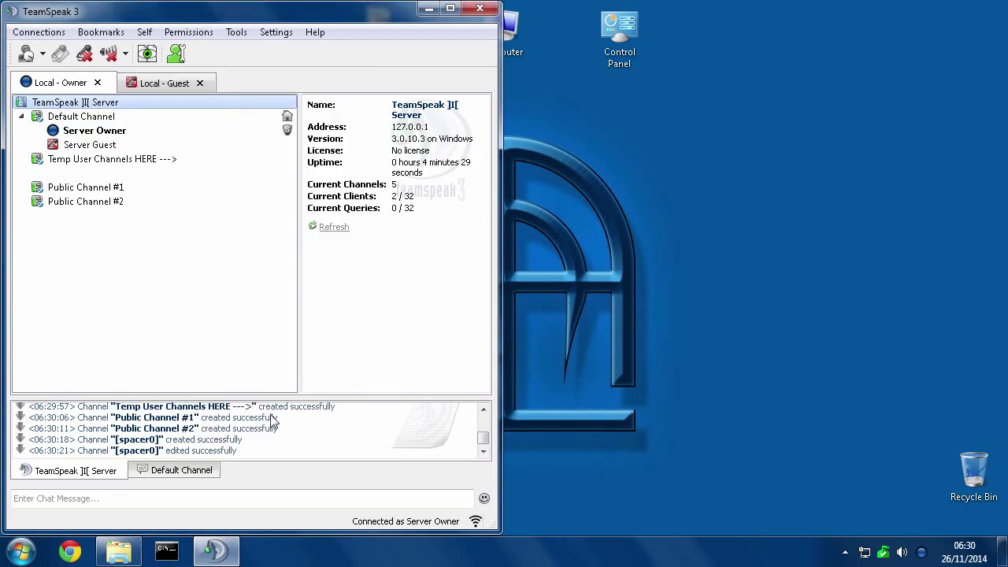
mouse_move(79, 215)
left_mouse_down()
mouse_move(83, 157)
mouse_move(74, 158)
left_mouse_up()
left_click(117, 104)
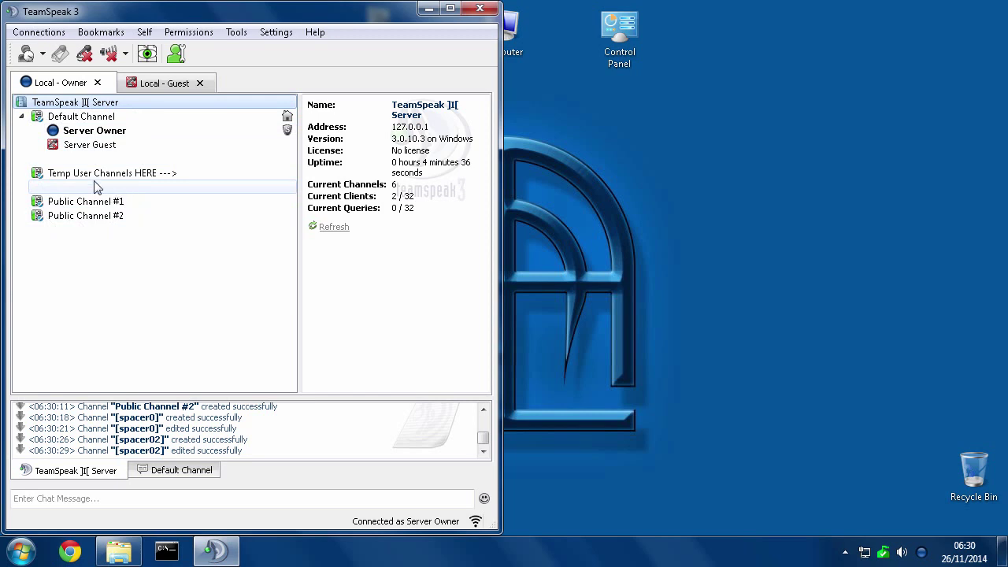
As the guest, create top-level temporary channel 'fdgnbfgn', then rejoin Default Channel to delete it
left_click(169, 83)
right_click(72, 108)
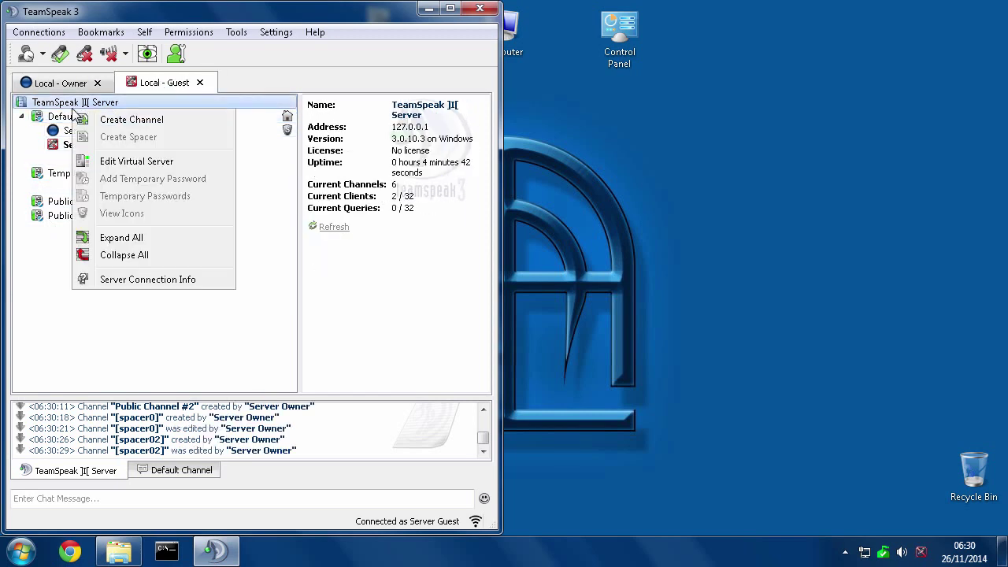
left_click(132, 122)
type("fdgnbfgn")
key("Return")
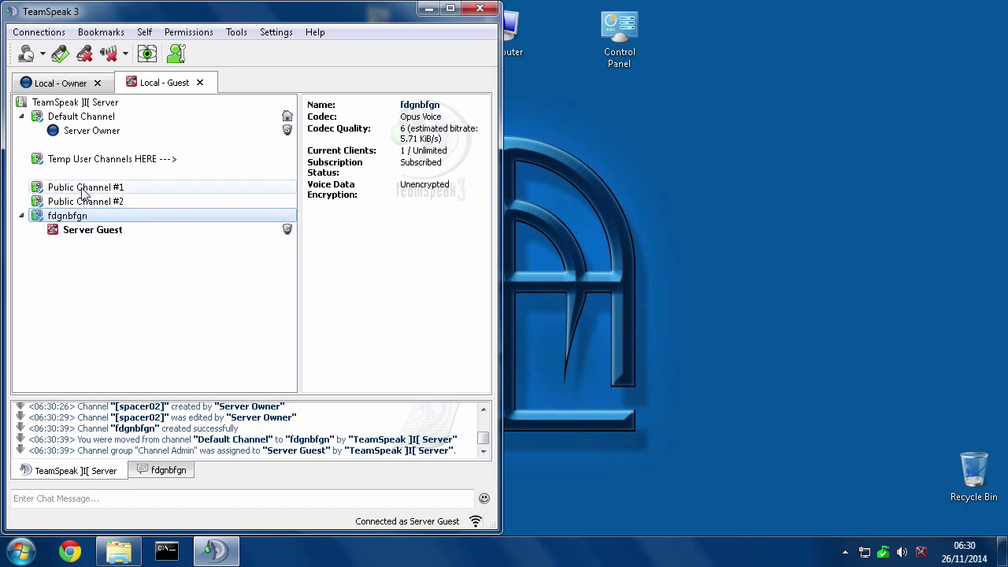
double_click(82, 116)
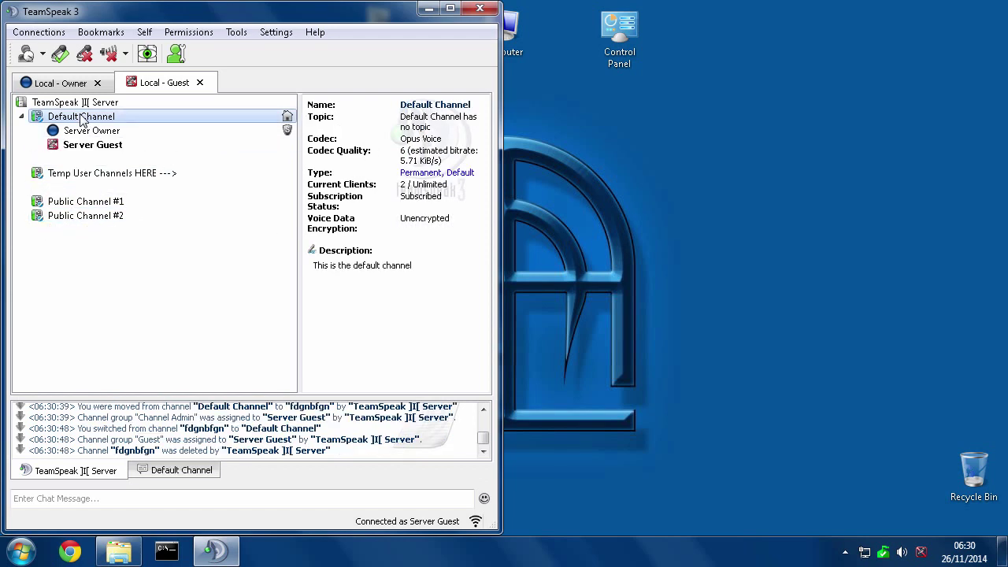
In the Guest server group's Channel > Create permissions, uncheck the Create Temporary Channels value
left_click(67, 83)
left_click(200, 36)
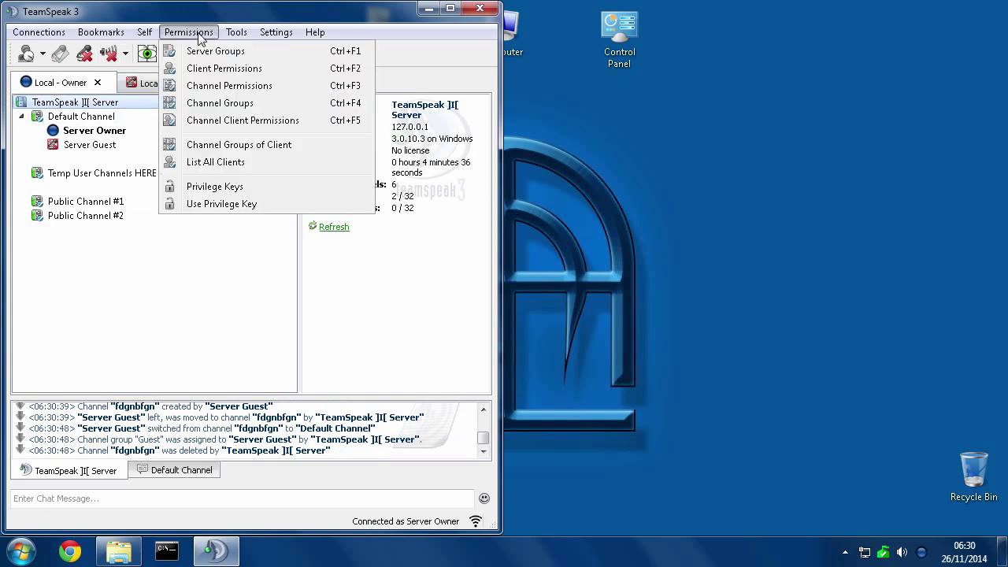
left_click(202, 52)
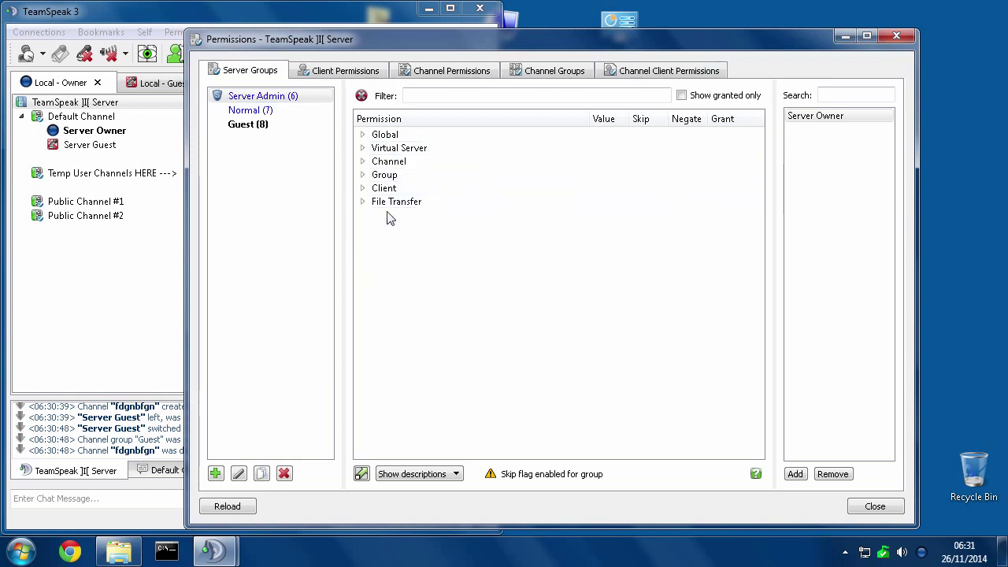
left_click(252, 126)
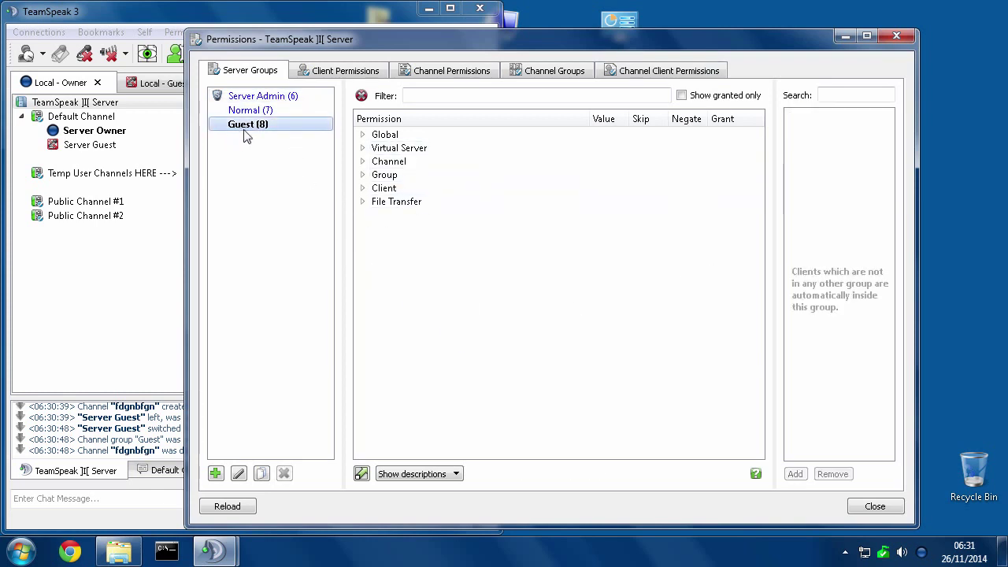
left_click(363, 162)
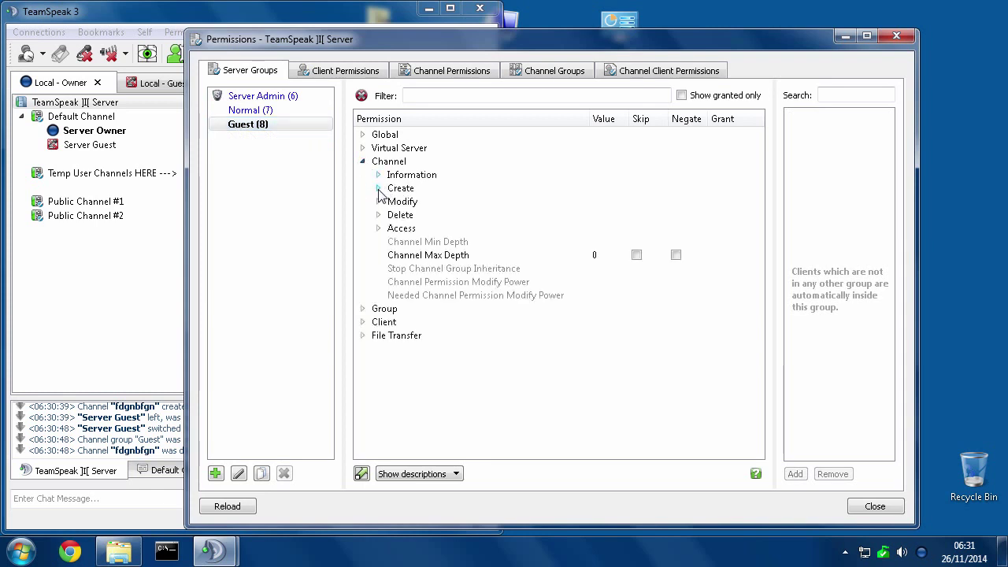
left_click(378, 189)
left_click(866, 36)
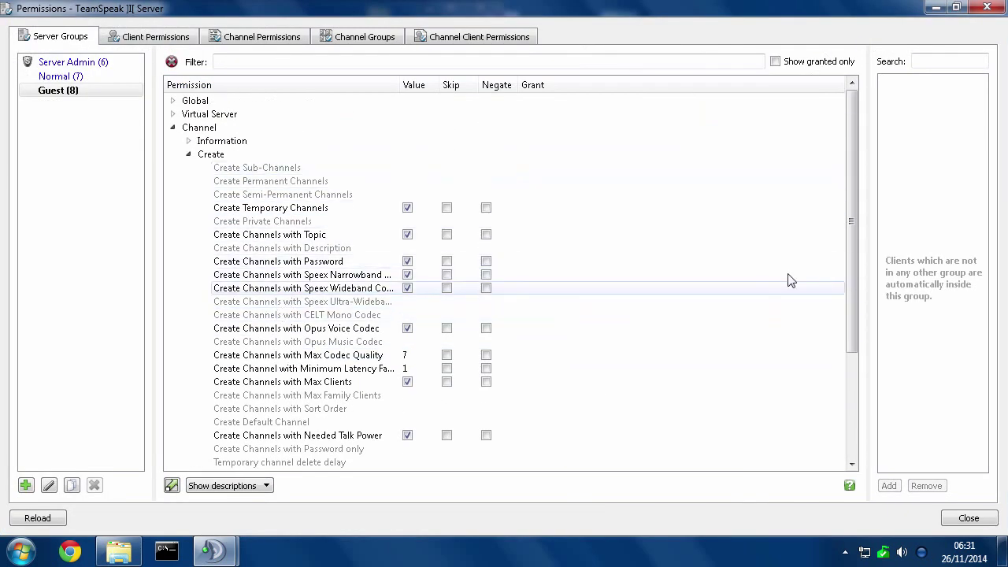
scroll(772, 259, "down", 1)
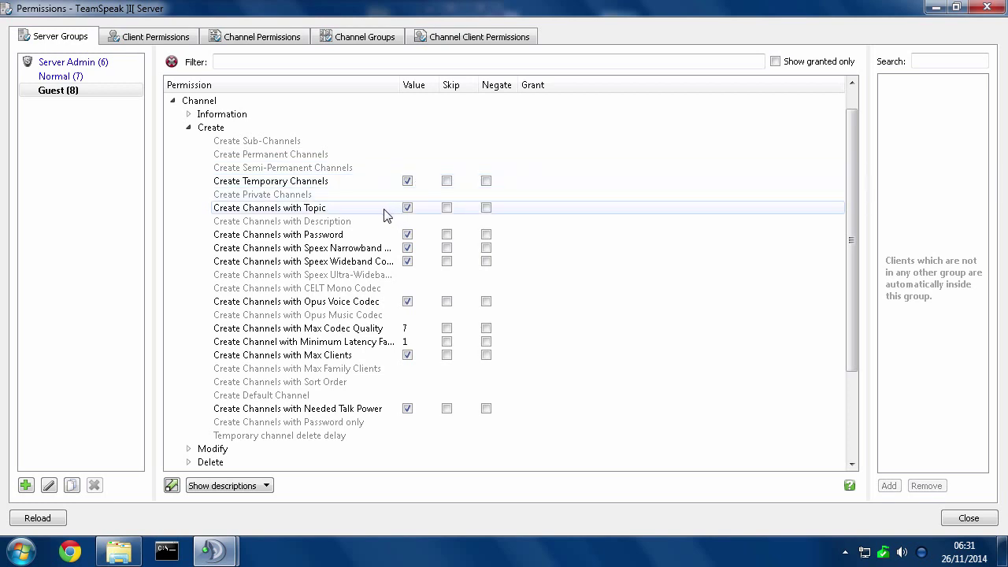
mouse_move(357, 200)
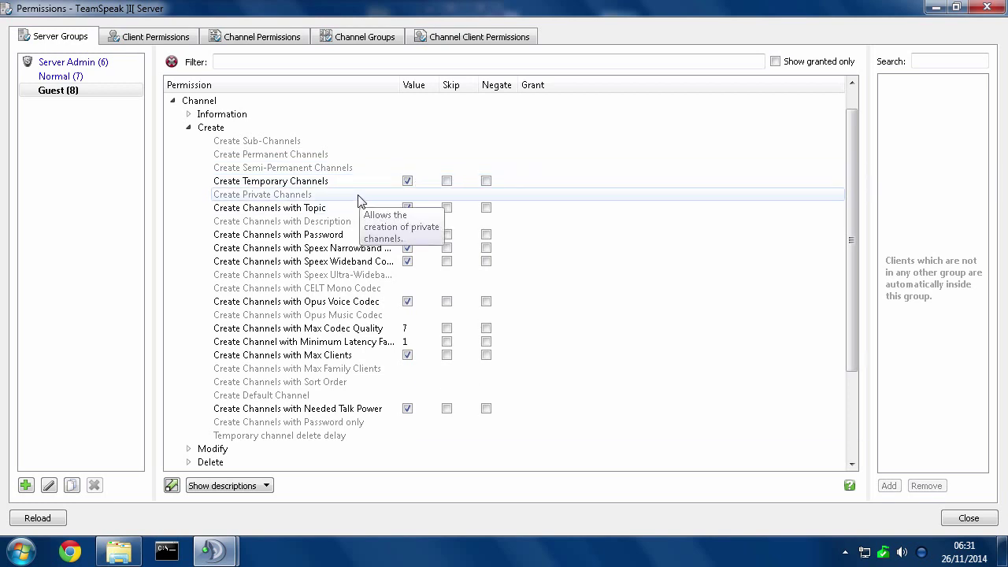
left_click(280, 183)
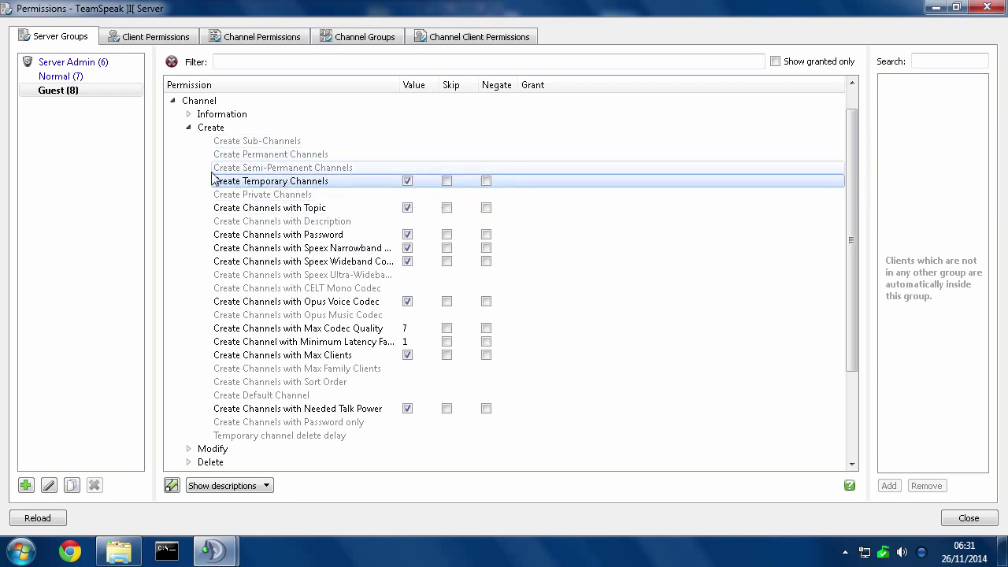
left_click(408, 182)
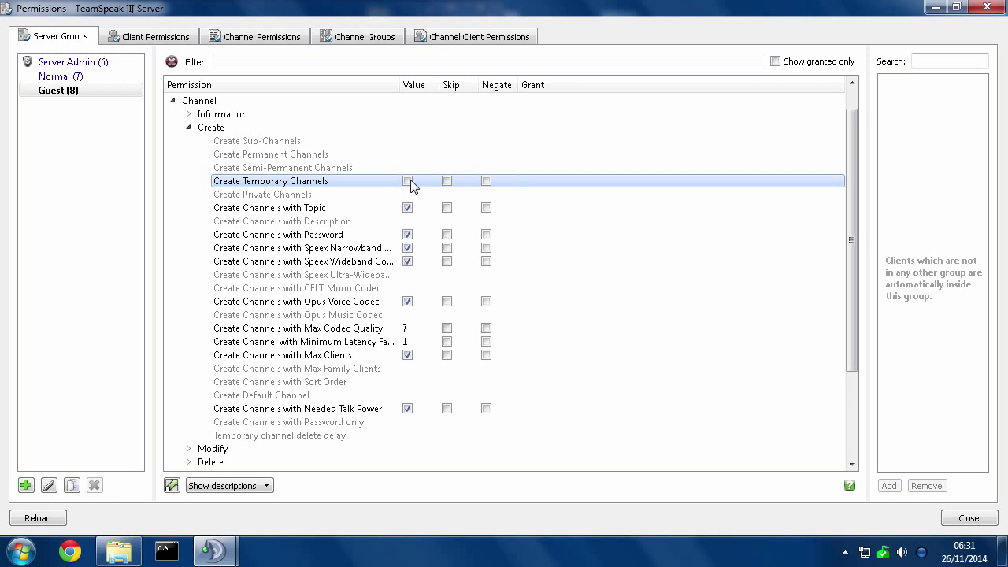
Remove the Create Temporary Channels permission from the Guest group so it appears greyed out
right_click(279, 188)
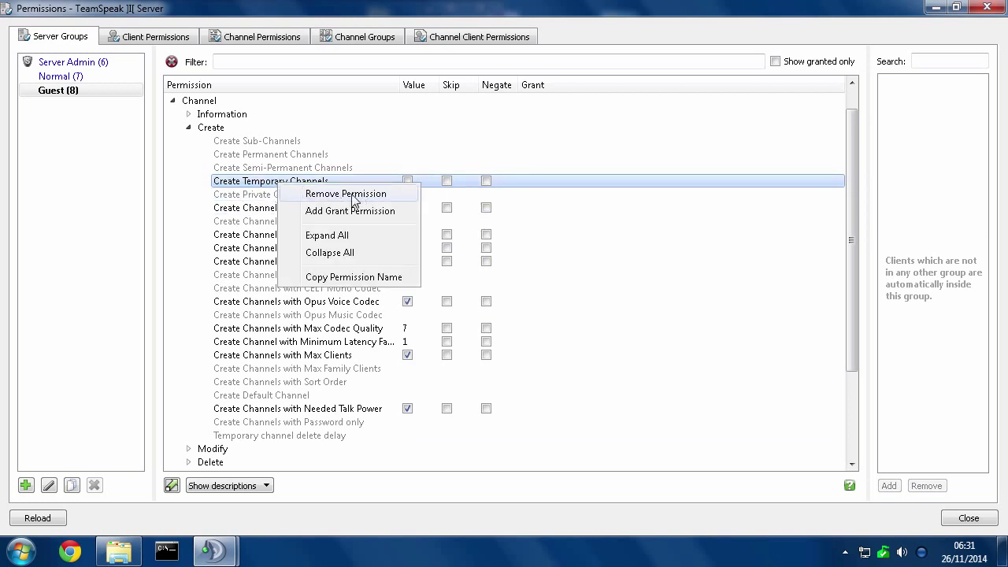
left_click(353, 197)
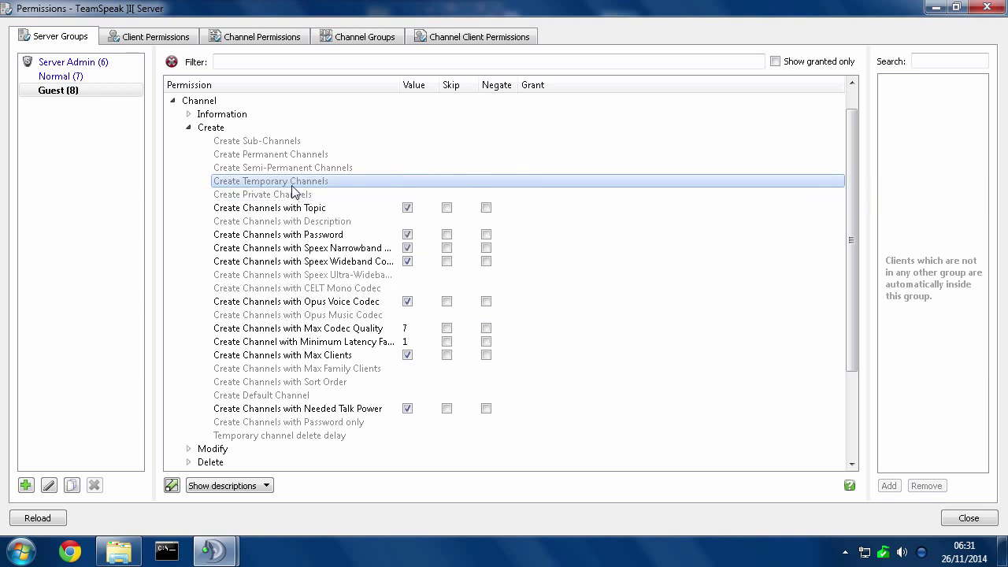
double_click(287, 188)
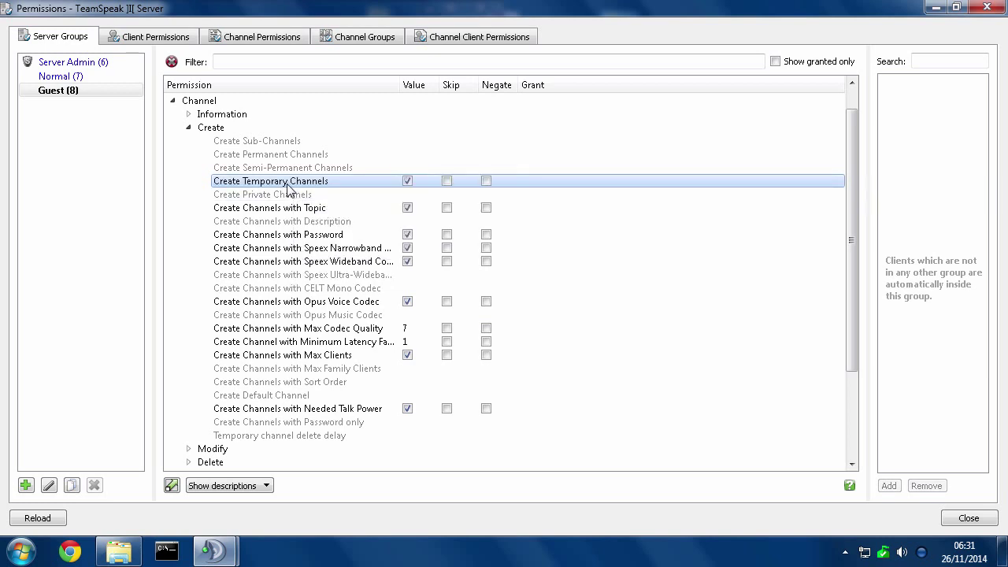
left_click(407, 181)
mouse_move(356, 189)
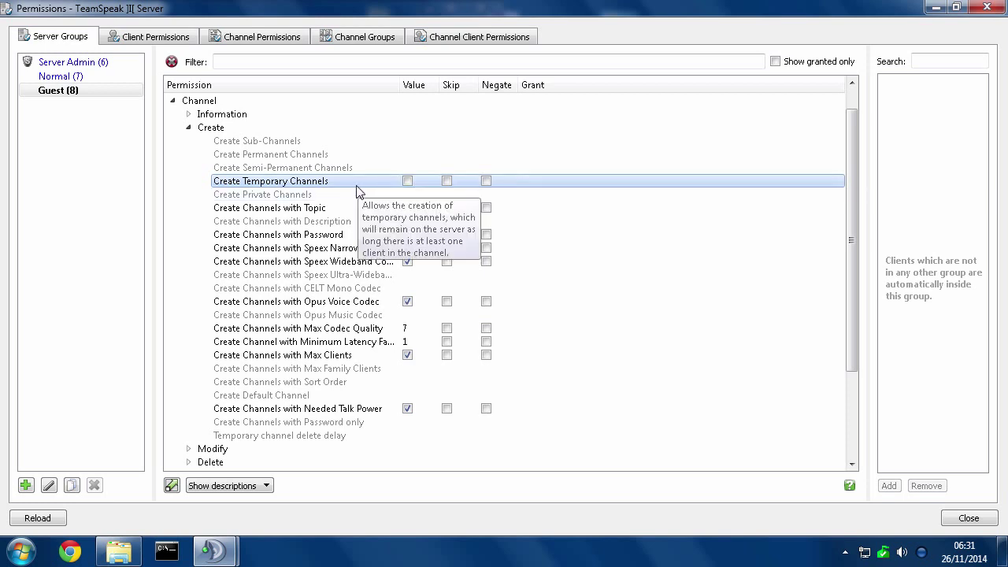
right_click(269, 186)
left_click(314, 196)
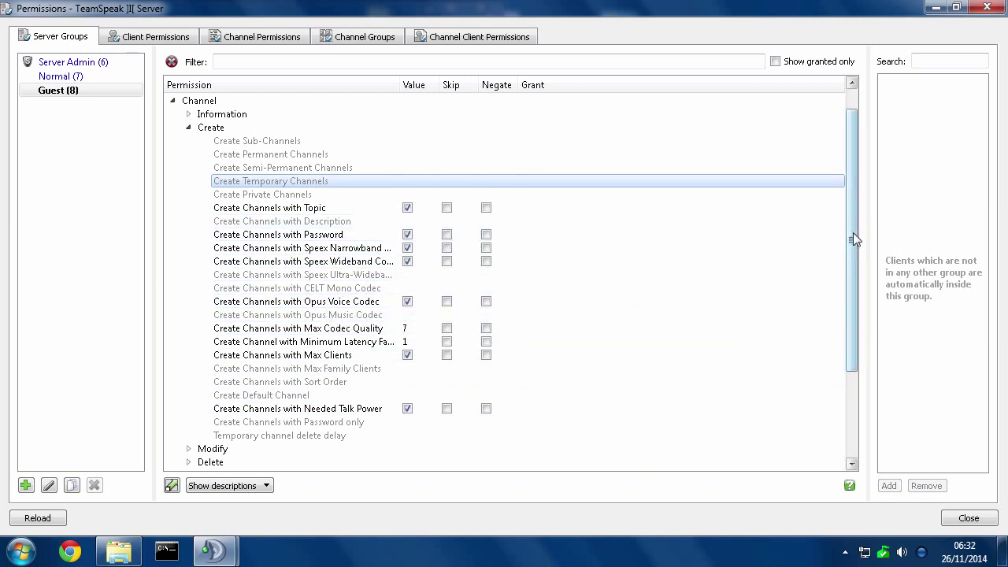
Shrink the permissions window beside the main window and widen its Value column
left_click_drag(851, 236, 863, 300)
left_click(436, 250)
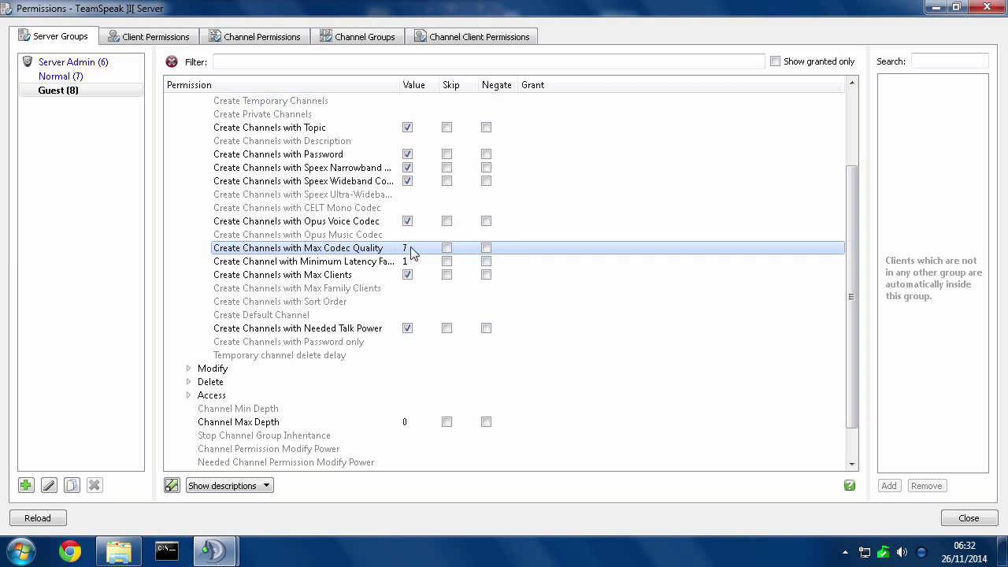
double_click(407, 248)
key("Return")
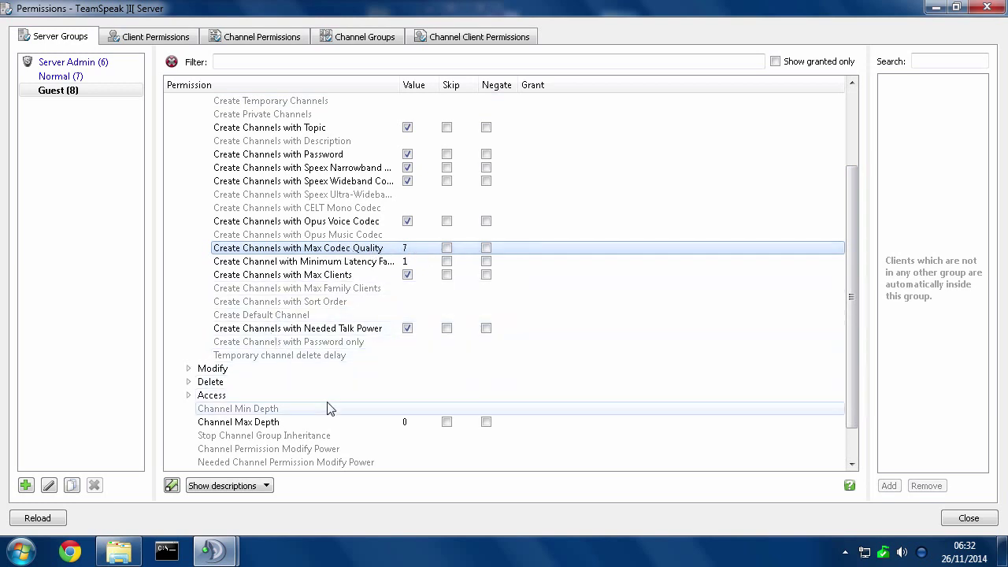
left_click(250, 424)
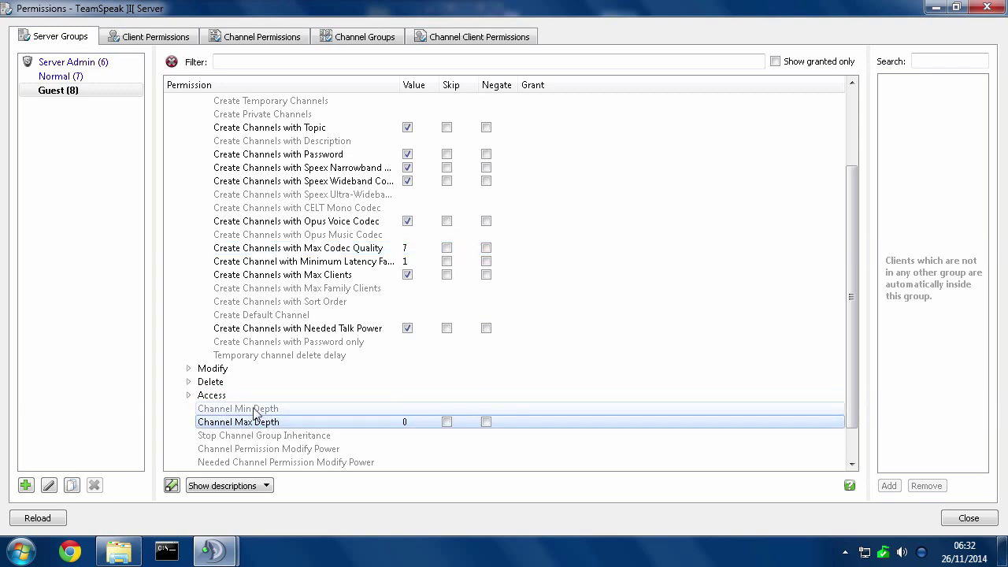
double_click(352, 18)
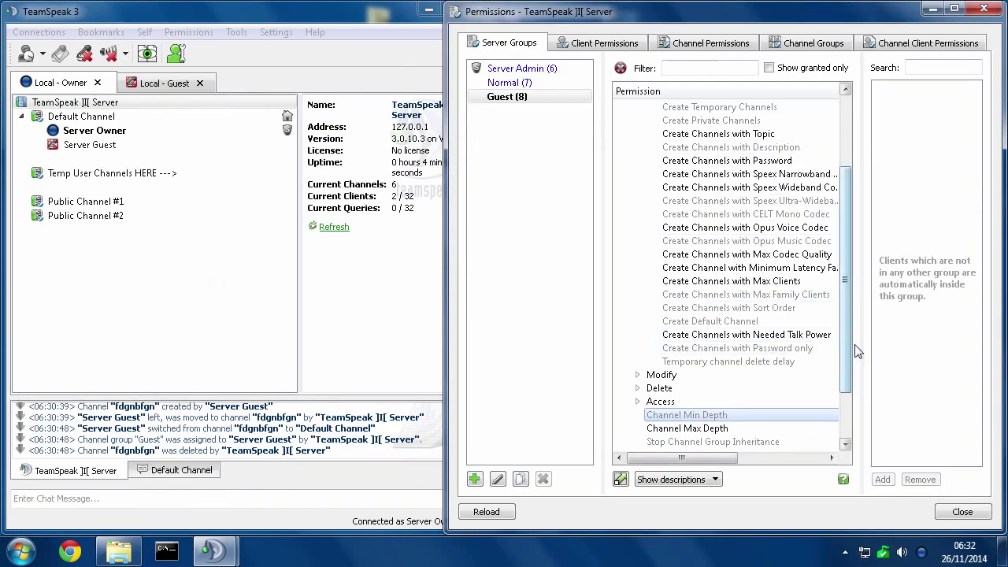
left_click_drag(865, 339, 905, 339)
left_click_drag(727, 462, 745, 463)
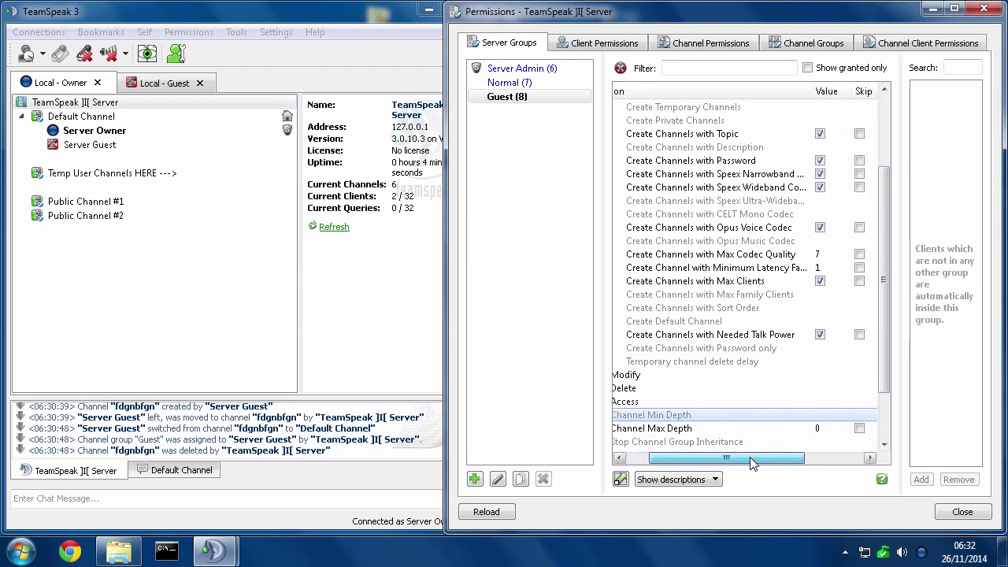
Move the guest client from Default Channel into Temp User Channels HERE --->
left_click(47, 177)
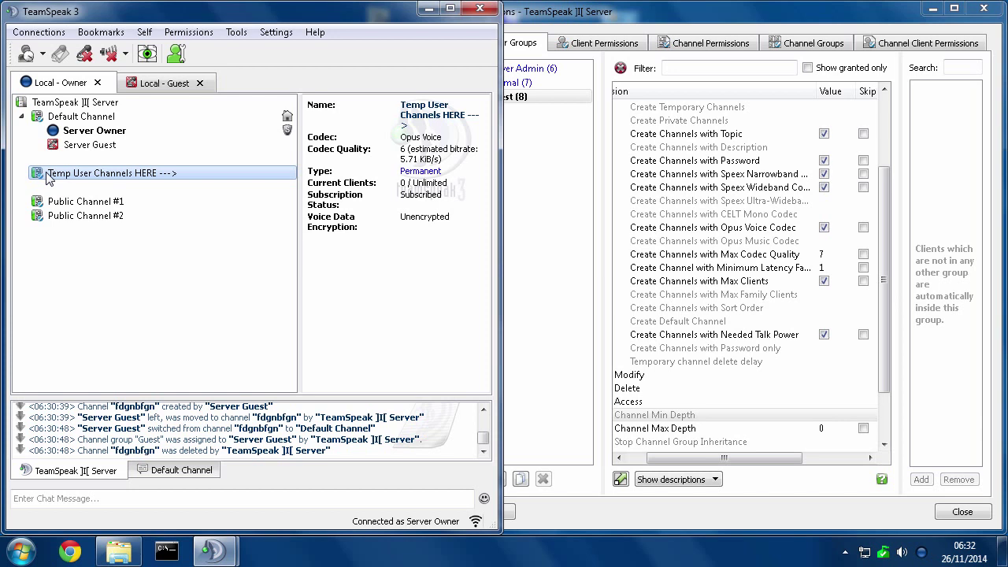
mouse_move(71, 177)
left_mouse_down()
mouse_move(81, 167)
mouse_move(79, 120)
mouse_move(79, 147)
left_mouse_up()
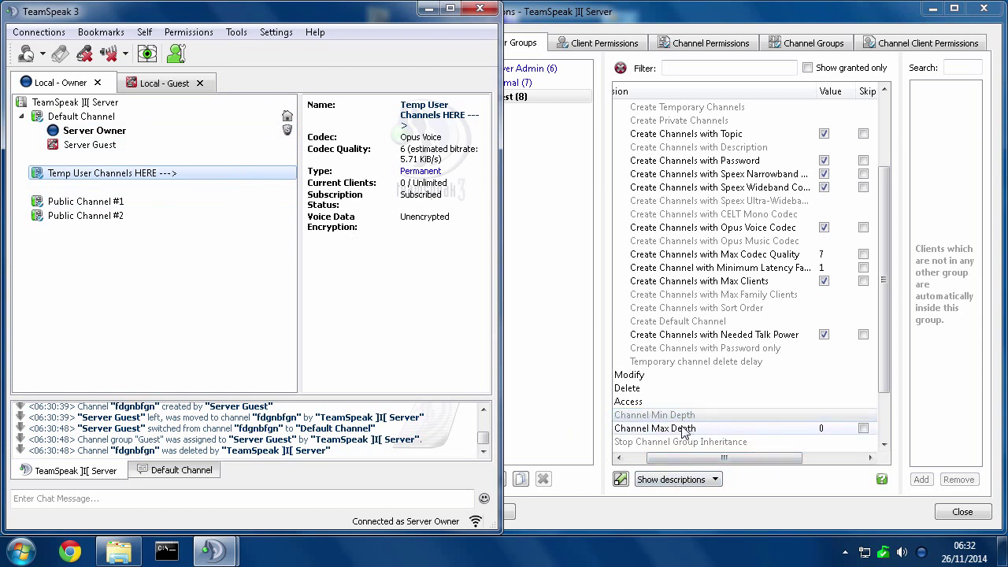
left_click(679, 428)
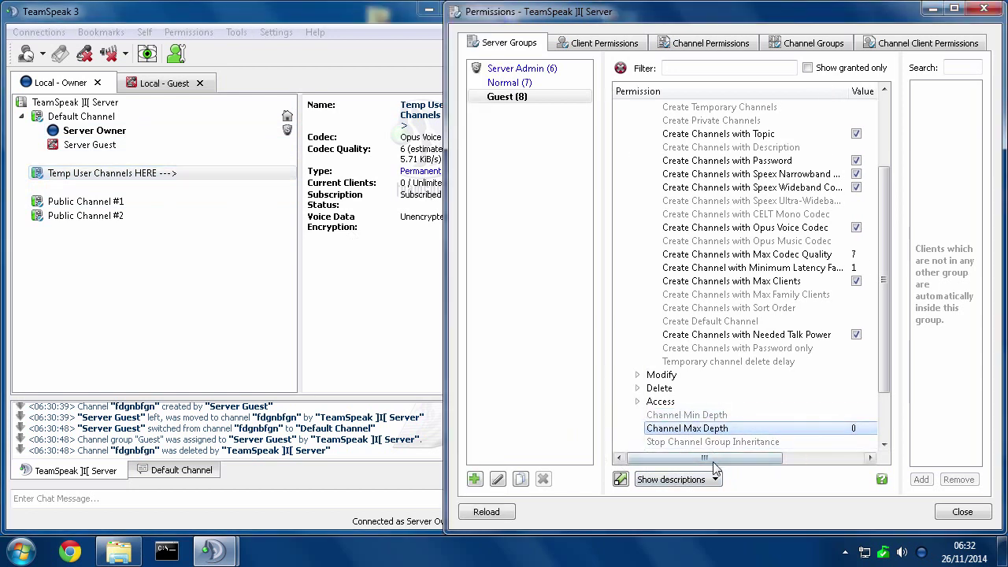
left_click_drag(748, 458, 771, 457)
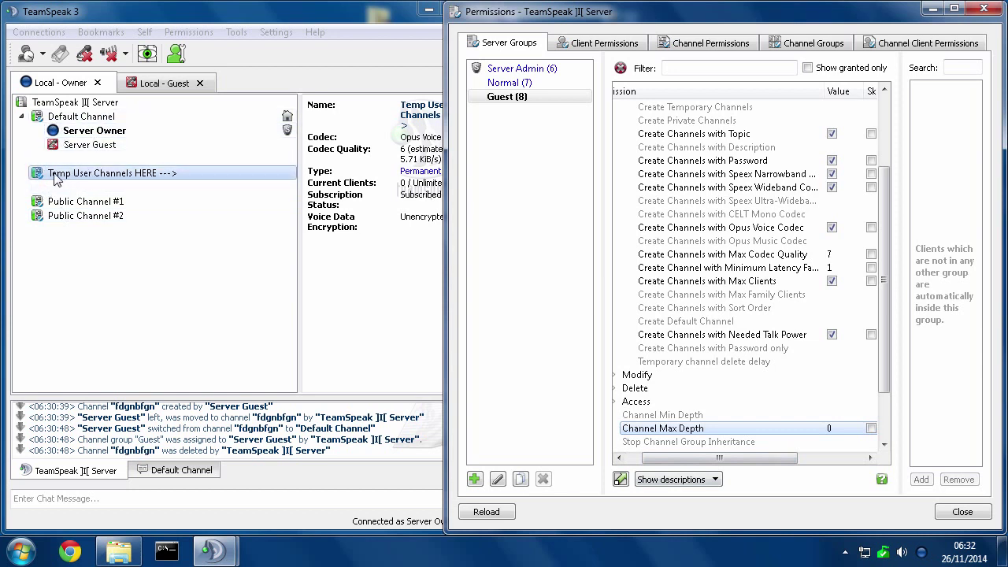
left_click(161, 82)
double_click(96, 173)
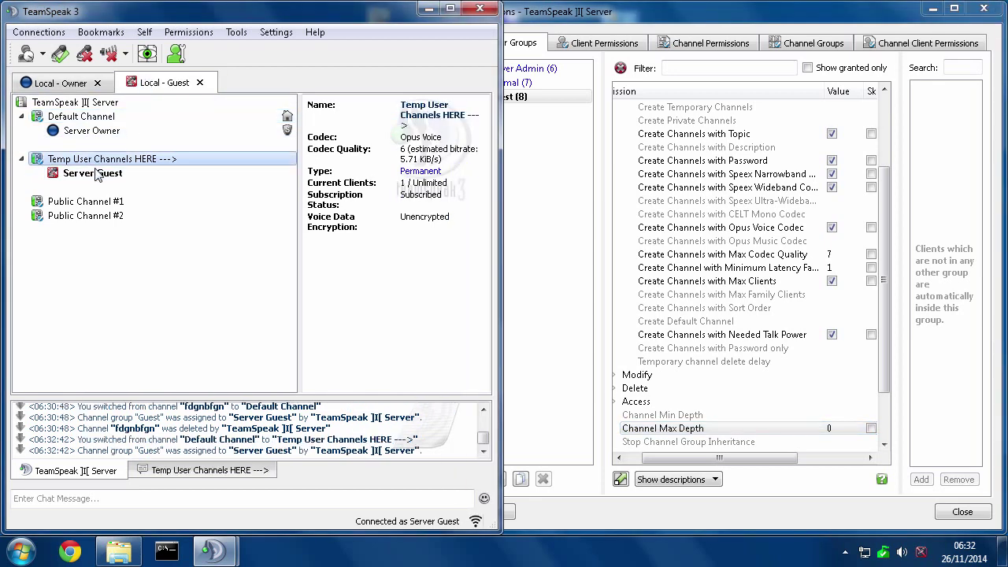
left_click(59, 82)
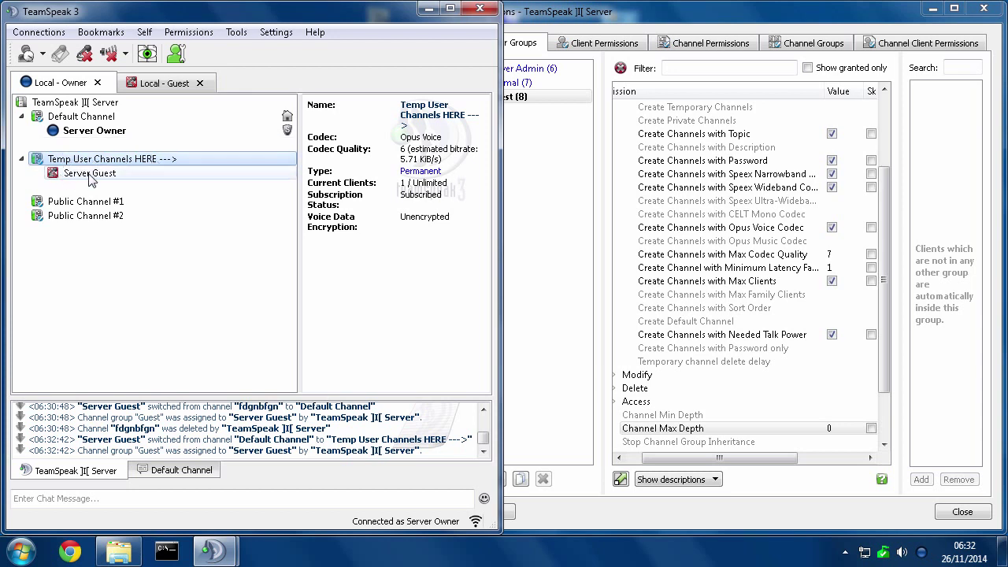
Enter 1 as the Guest group's Channel Min Depth and Channel Max Depth values
double_click(662, 416)
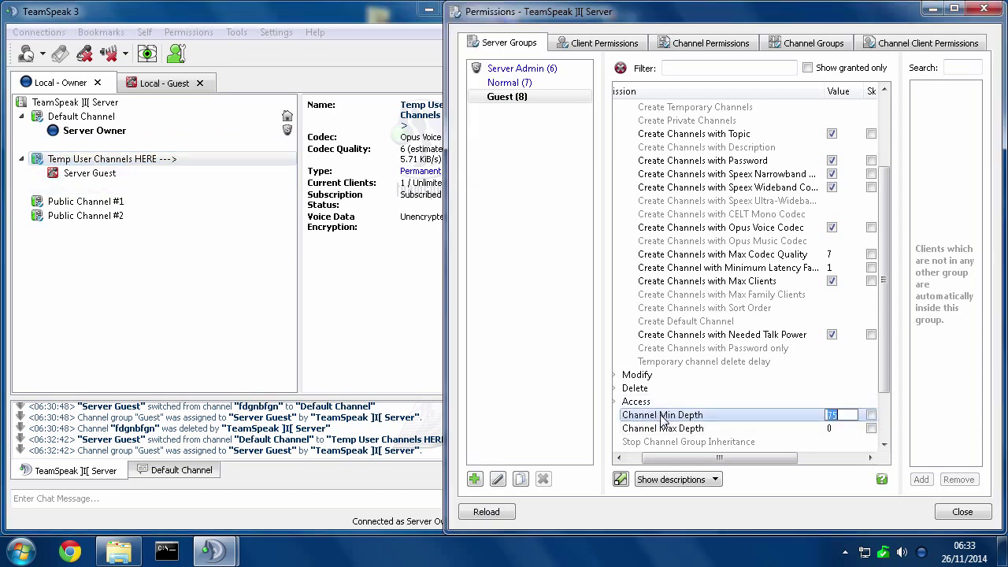
type("1")
key("Return")
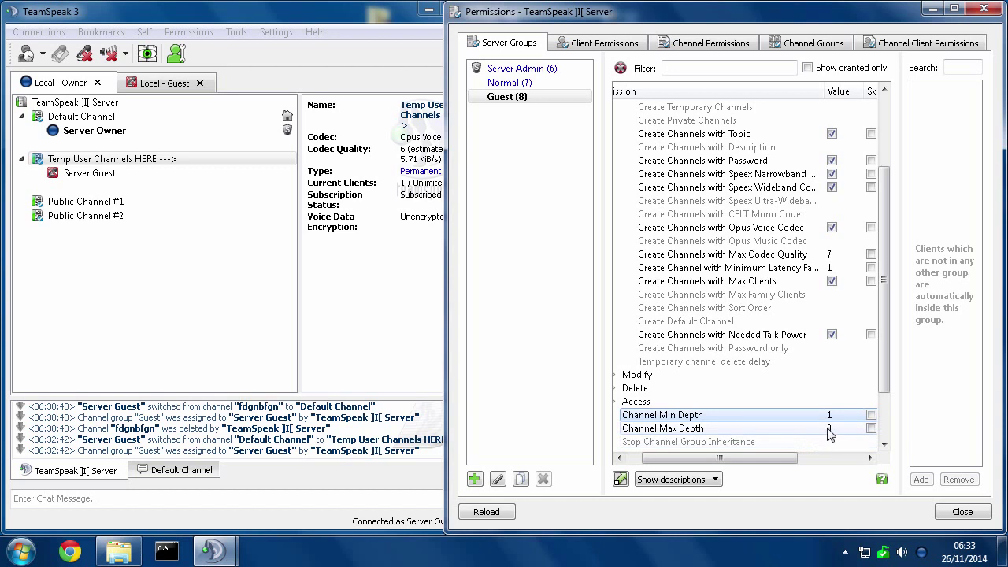
double_click(830, 432)
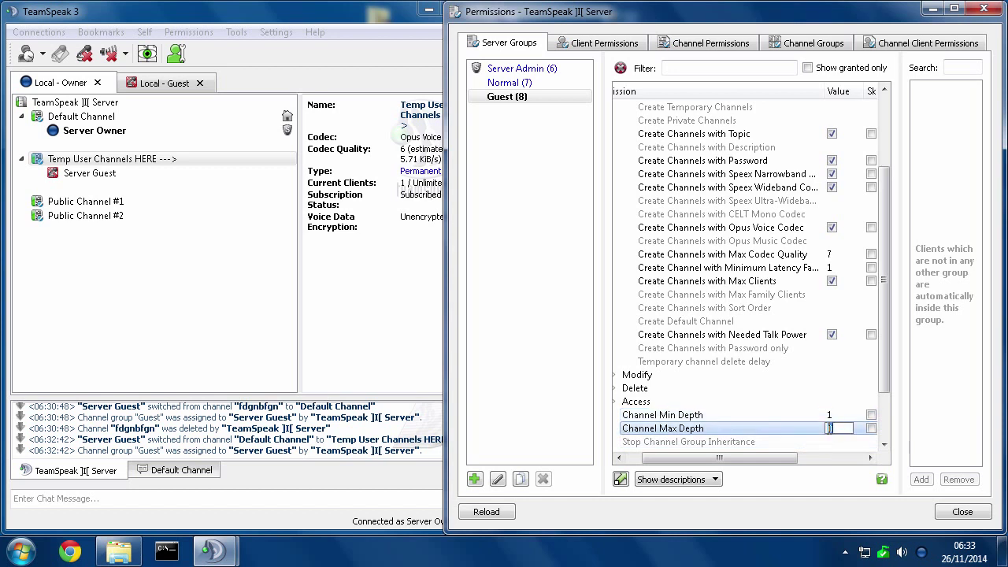
key("Return")
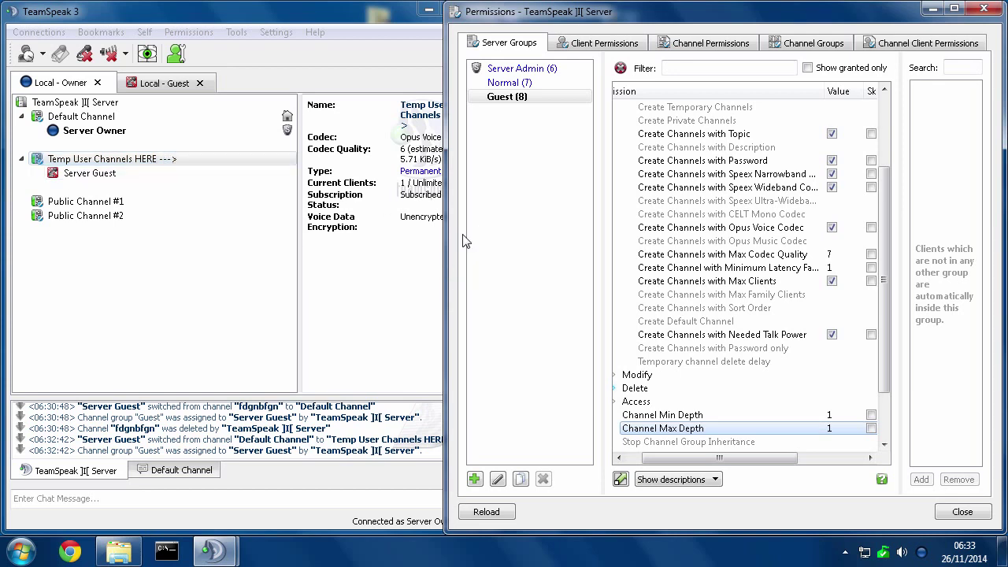
Check the guest's channel options on Temp User Channels HERE, the server and Default Channel
left_click(161, 82)
right_click(105, 158)
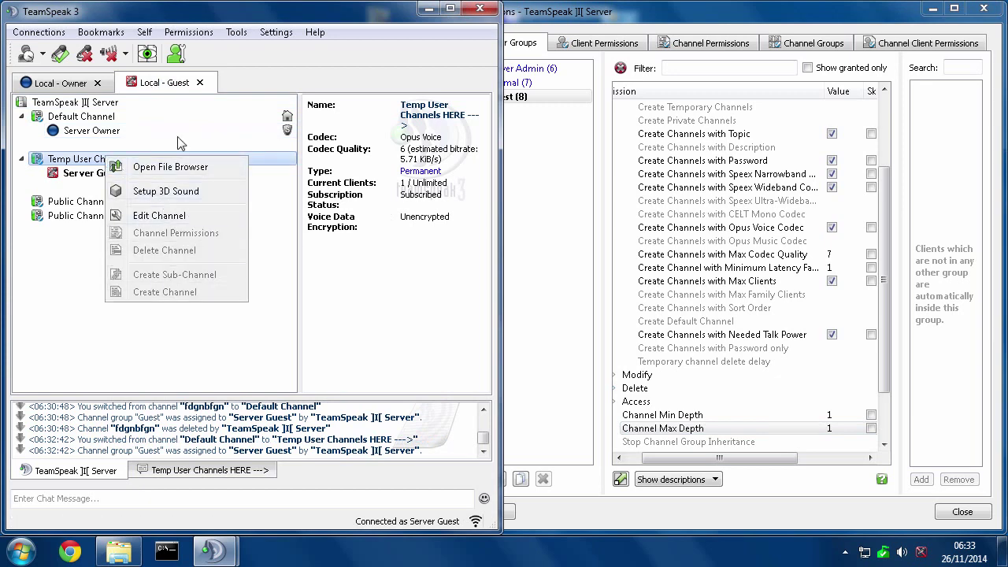
right_click(91, 106)
right_click(72, 118)
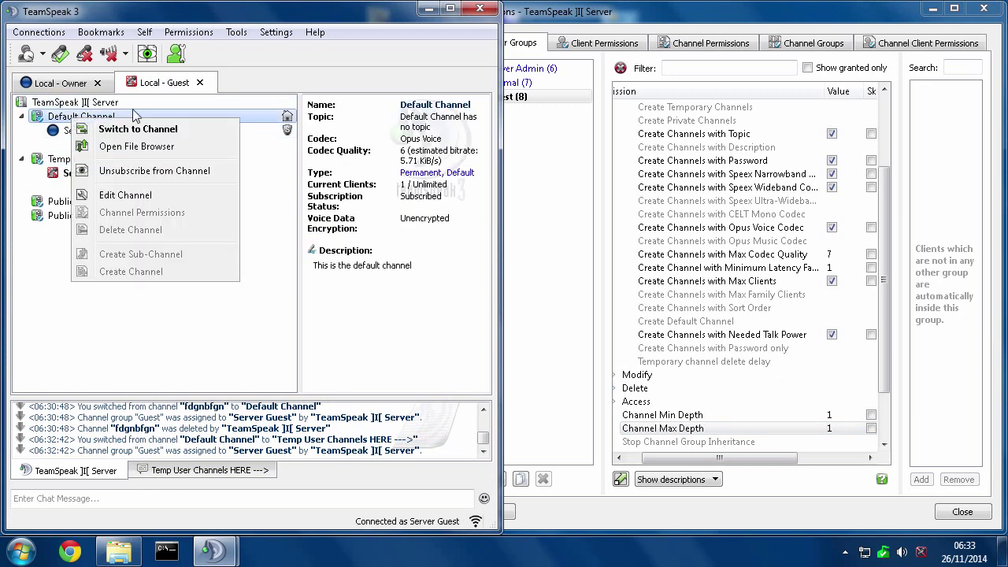
left_click(53, 85)
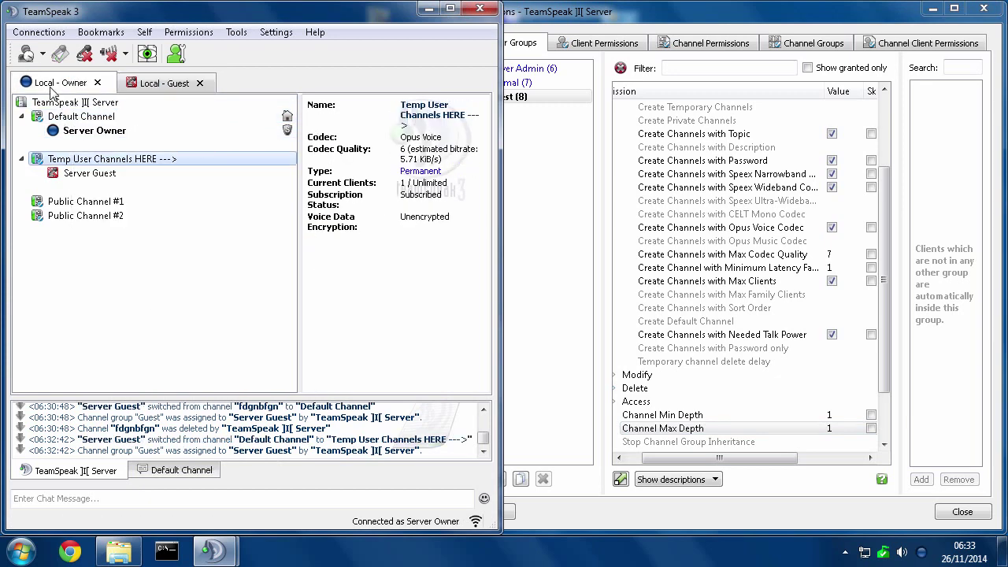
In Temp User Channels HERE's channel permissions, grant Create Sub-Channels and Create Temporary Channels
left_click(638, 23)
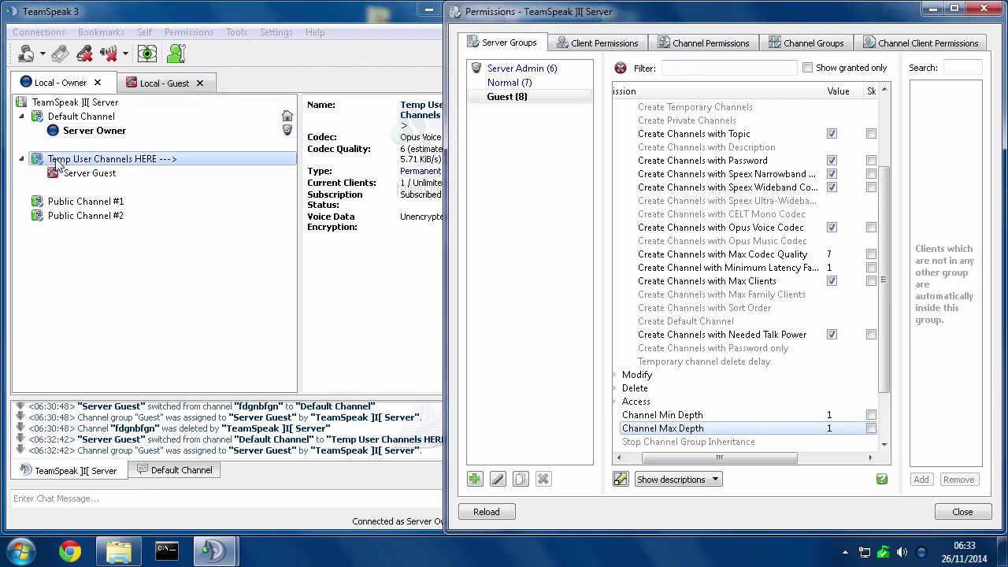
left_click(102, 160)
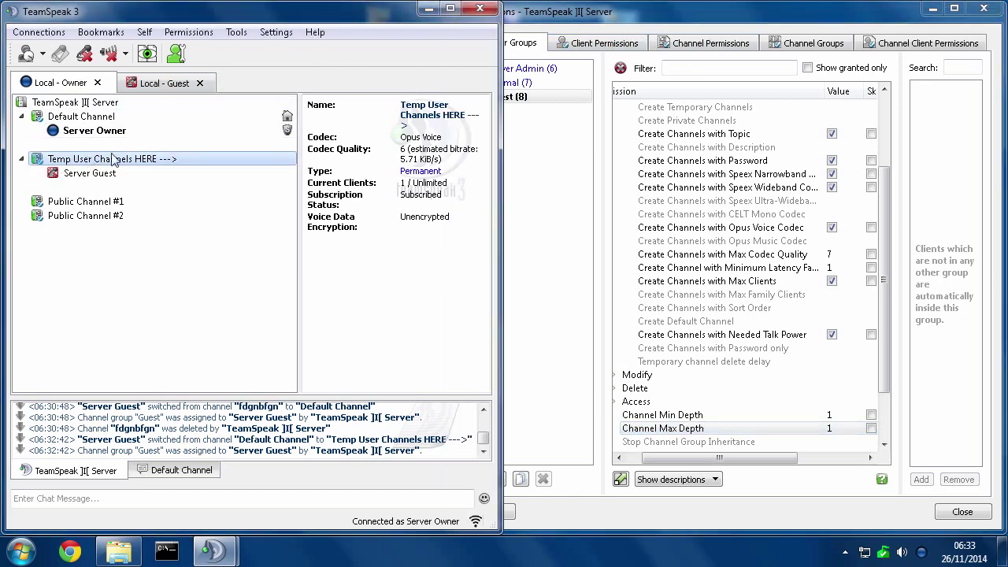
right_click(93, 163)
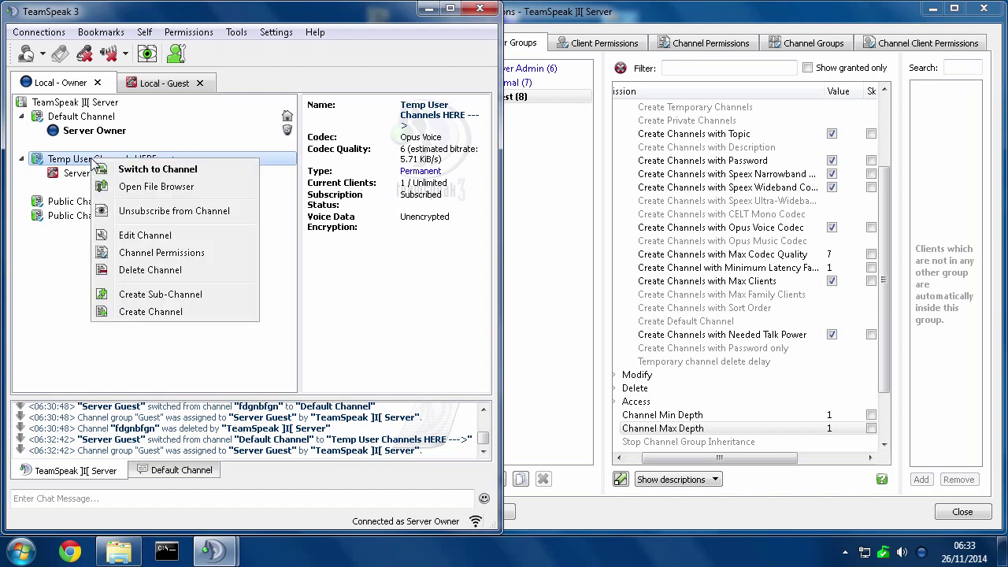
left_click(152, 253)
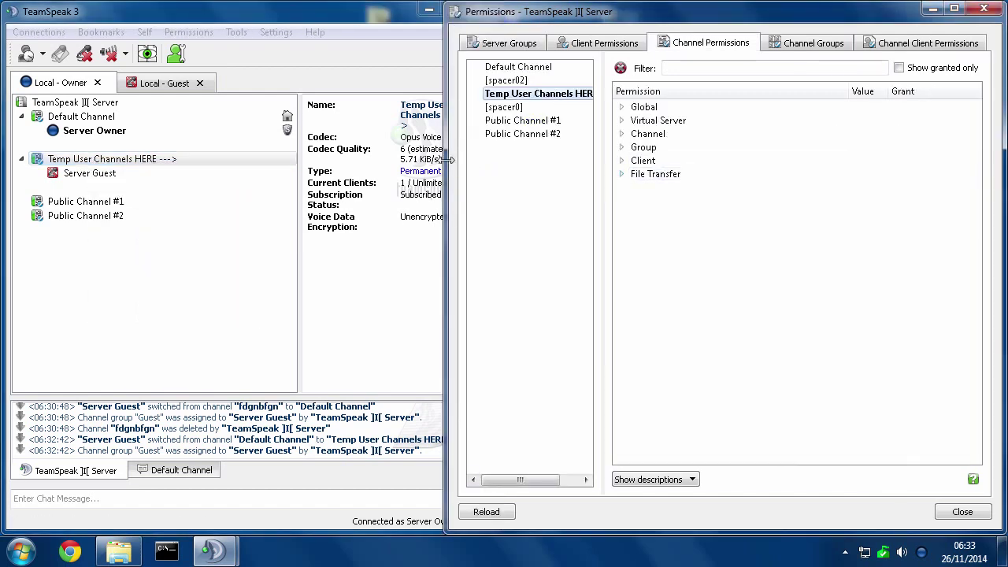
left_click_drag(446, 159, 297, 159)
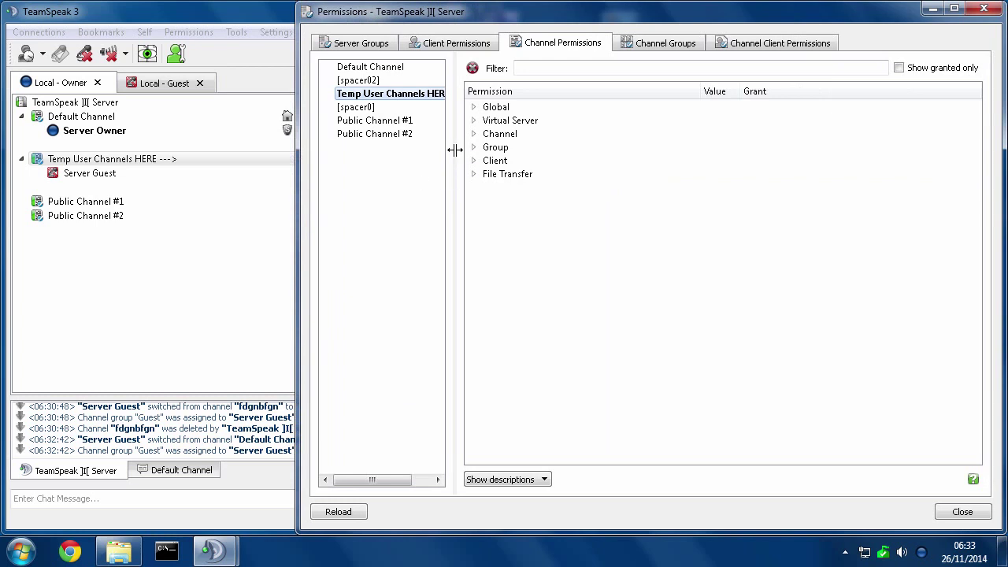
left_click_drag(455, 149, 446, 150)
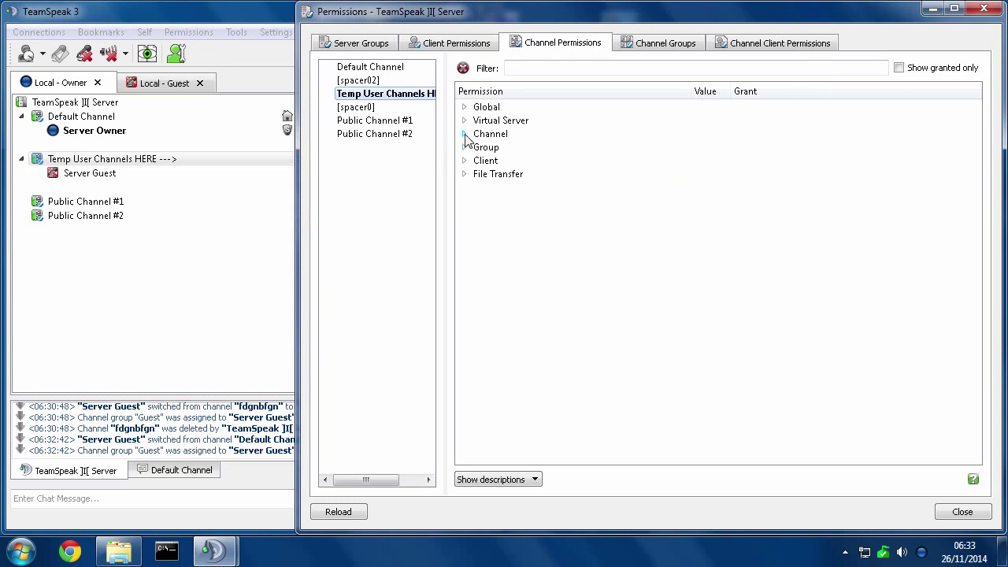
left_click(463, 134)
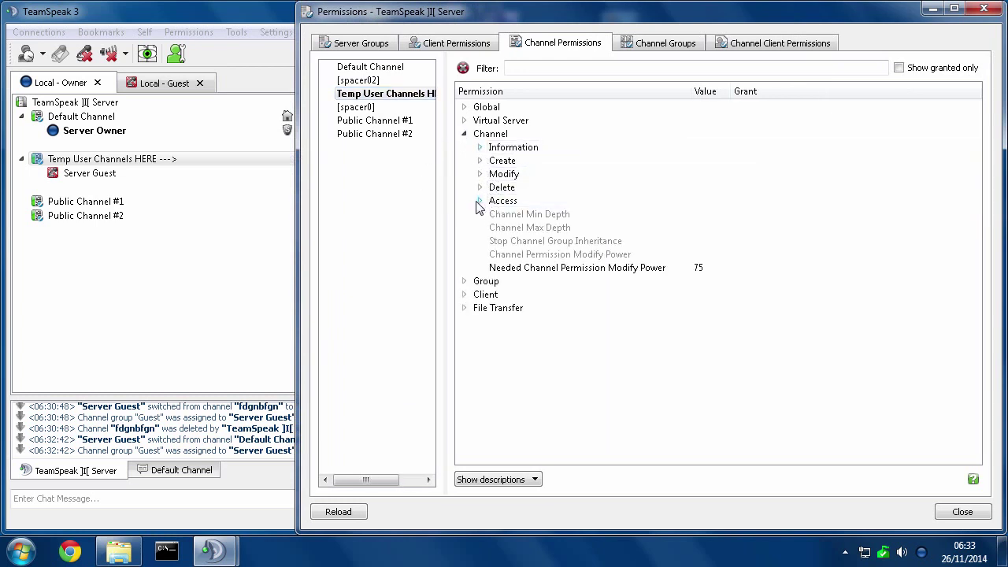
left_click(479, 161)
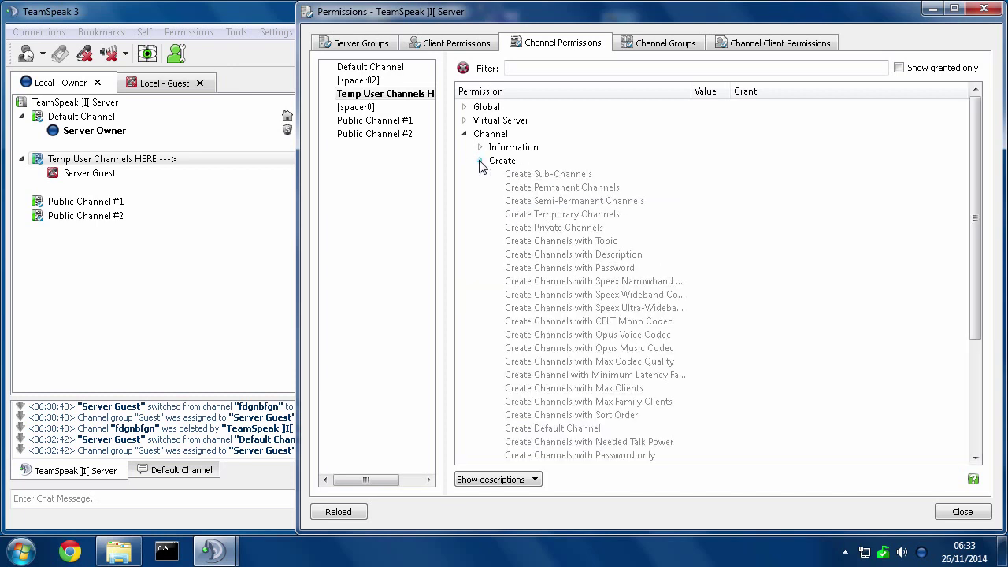
mouse_move(544, 176)
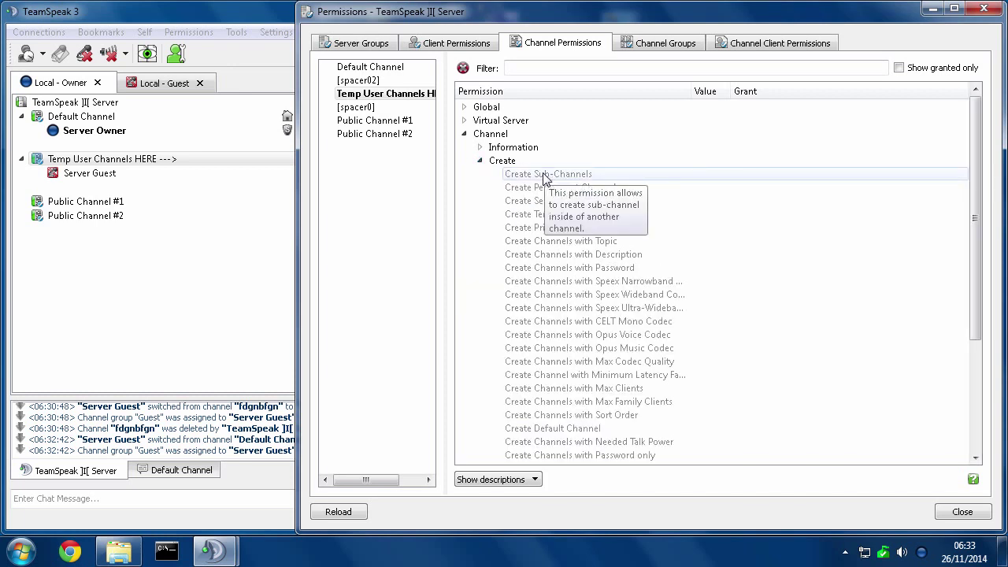
double_click(525, 176)
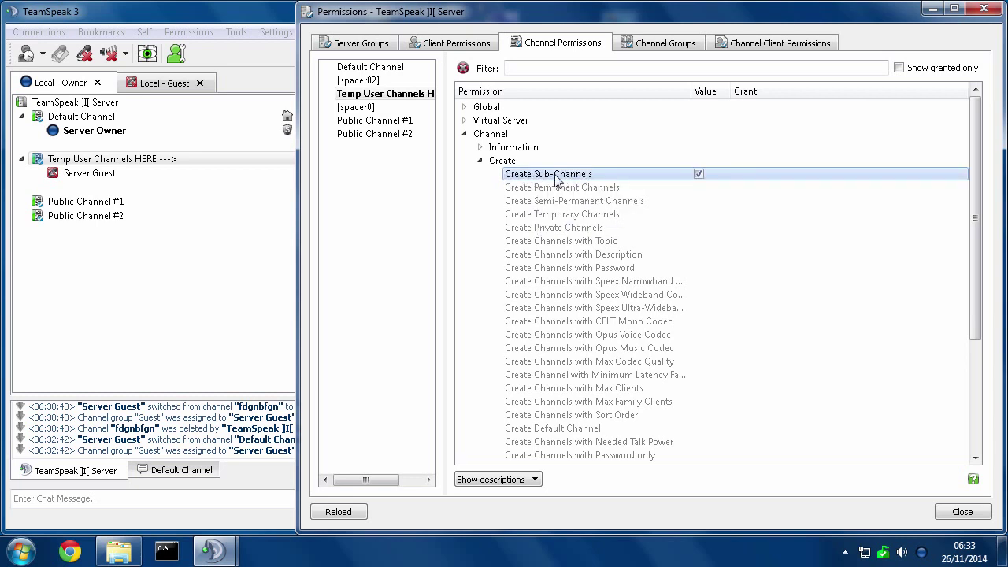
double_click(556, 220)
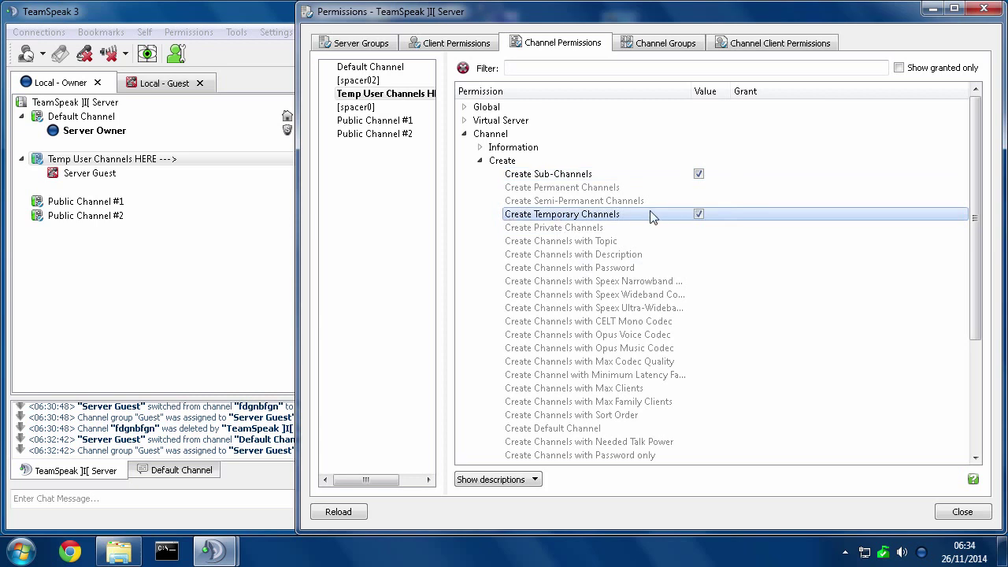
Reconnect to the server as the guest using the Local - Guest bookmark
left_click(268, 75)
left_click(163, 83)
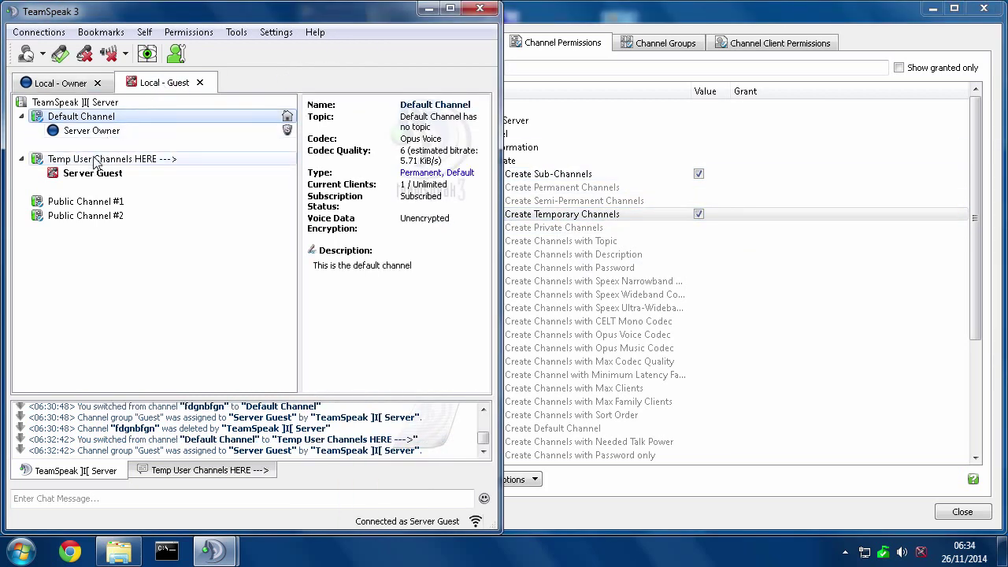
left_click(104, 35)
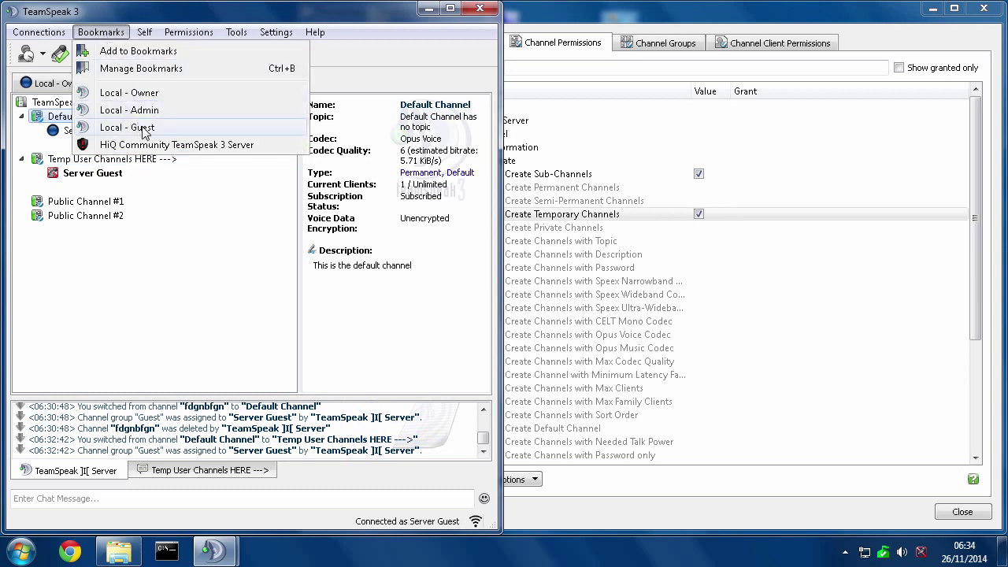
left_click(142, 128)
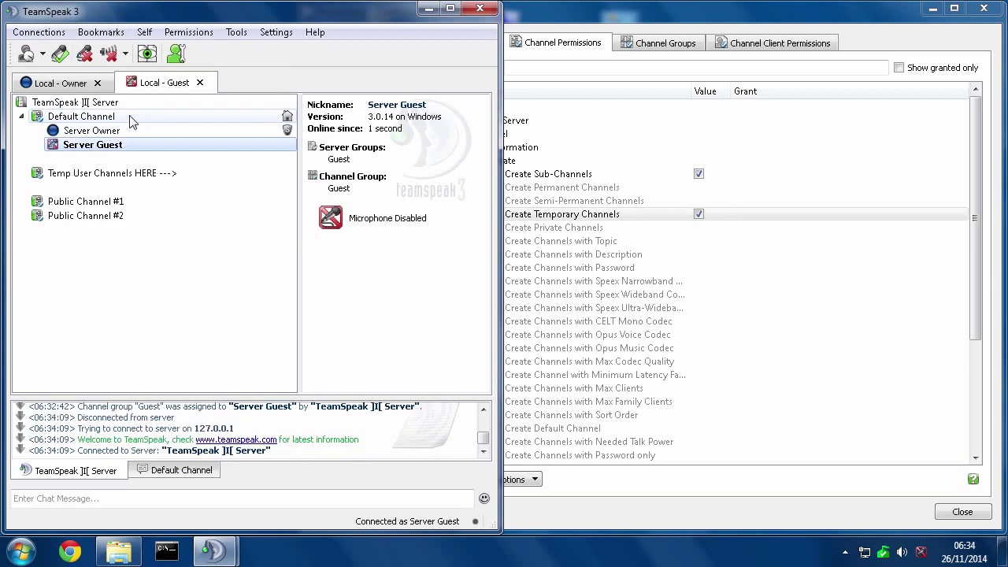
Check the guest's available actions on the server and in Default Channel
left_click(87, 103)
right_click(85, 105)
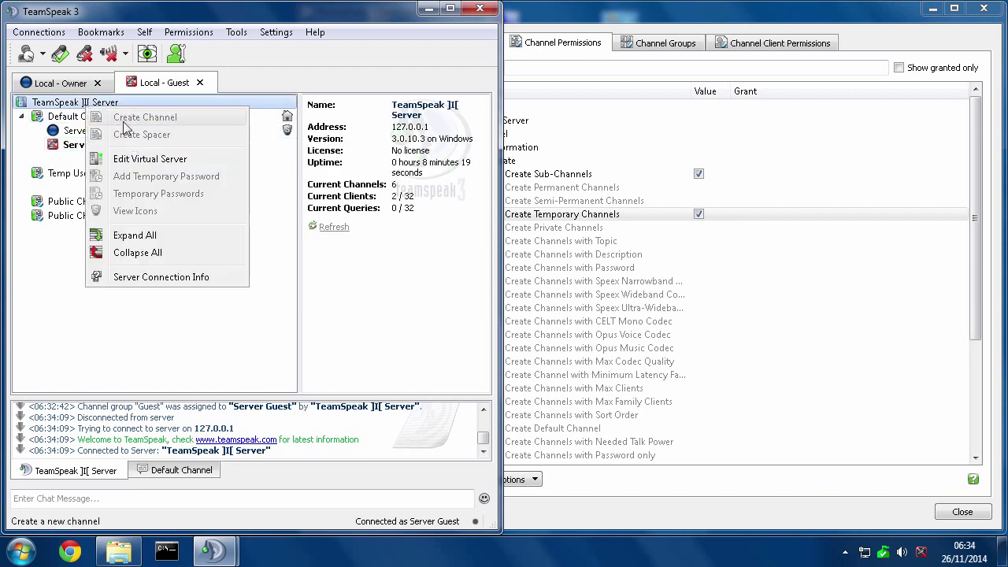
left_click(66, 119)
right_click(66, 122)
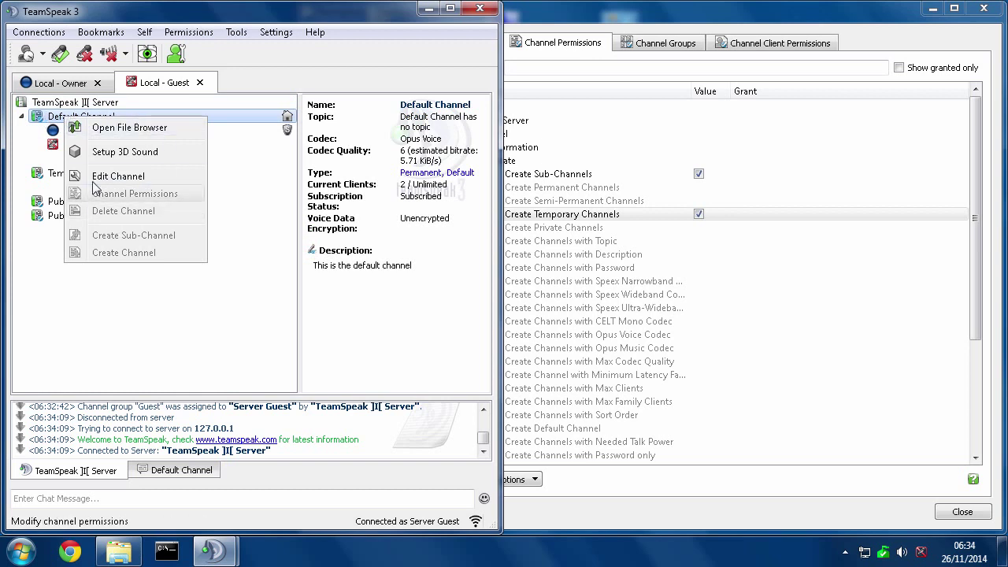
left_click(295, 92)
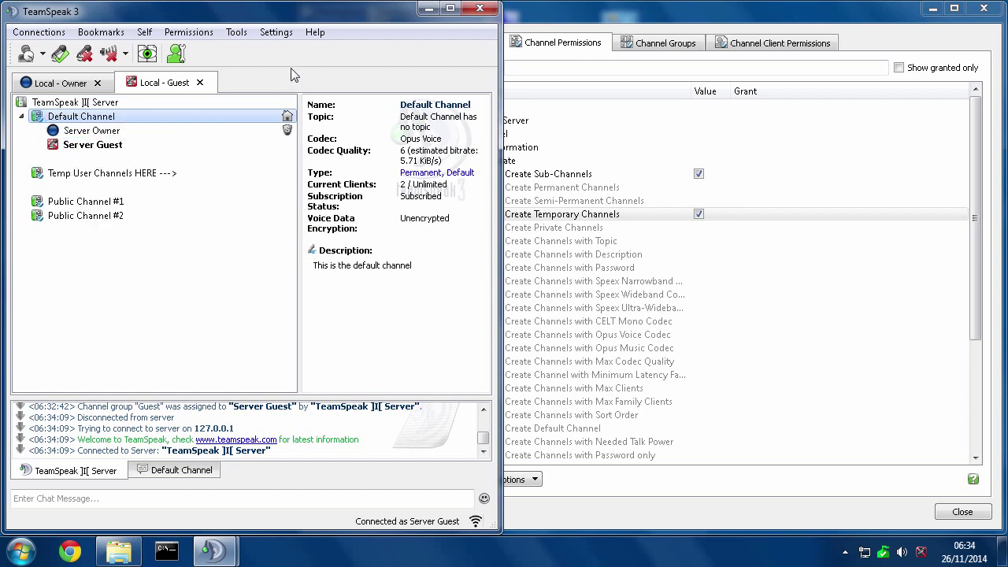
Join Temp User Channels HERE and create the sub-channel 'Hello this is a tester' inside it
left_click(61, 178)
double_click(61, 178)
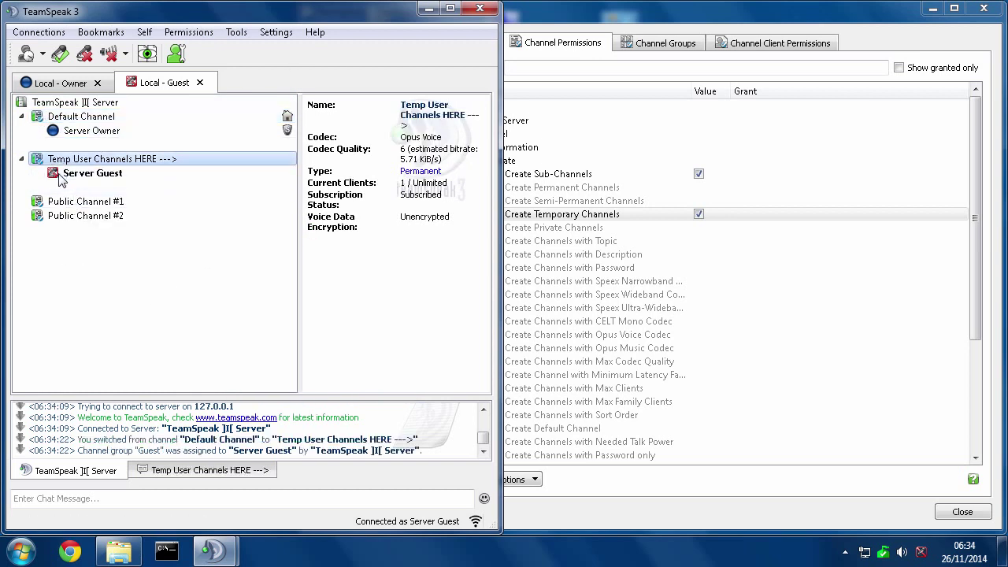
right_click(75, 159)
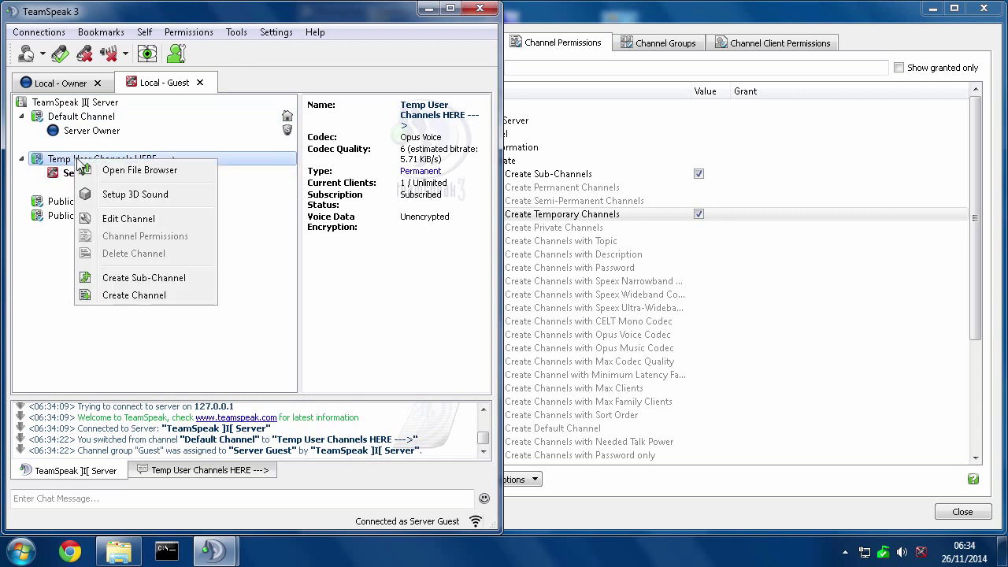
left_click(145, 280)
type("Hello this is a tester")
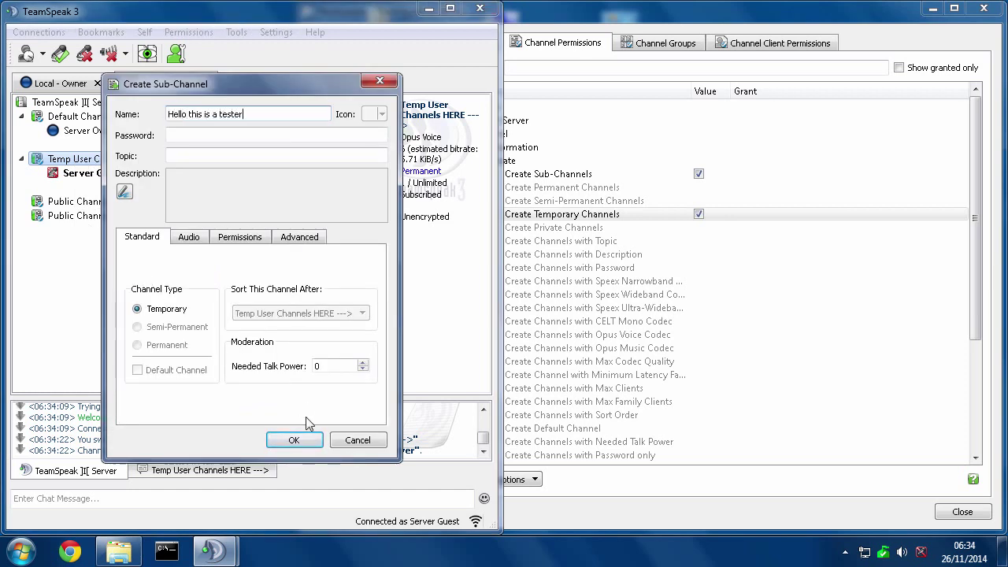
left_click(294, 440)
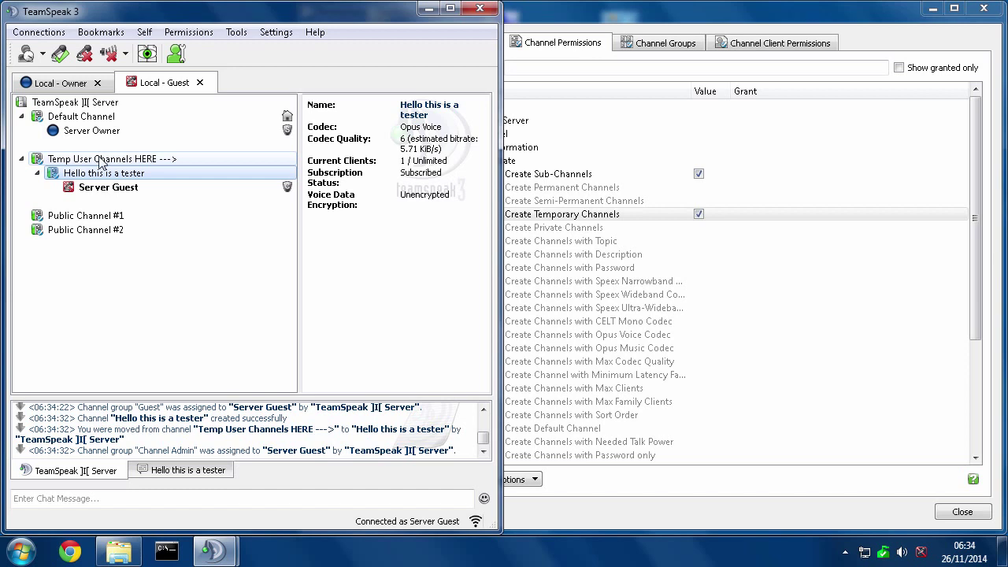
Rejoin Temp User Channels HERE and try creating top-level channel 'dfghkjhgfhgn', which fails on permissions
double_click(87, 162)
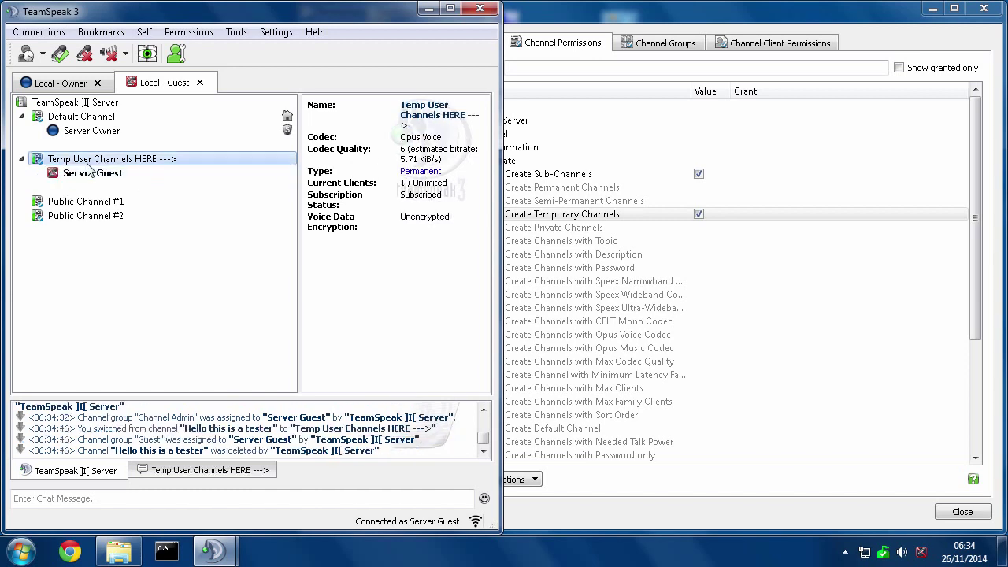
right_click(78, 160)
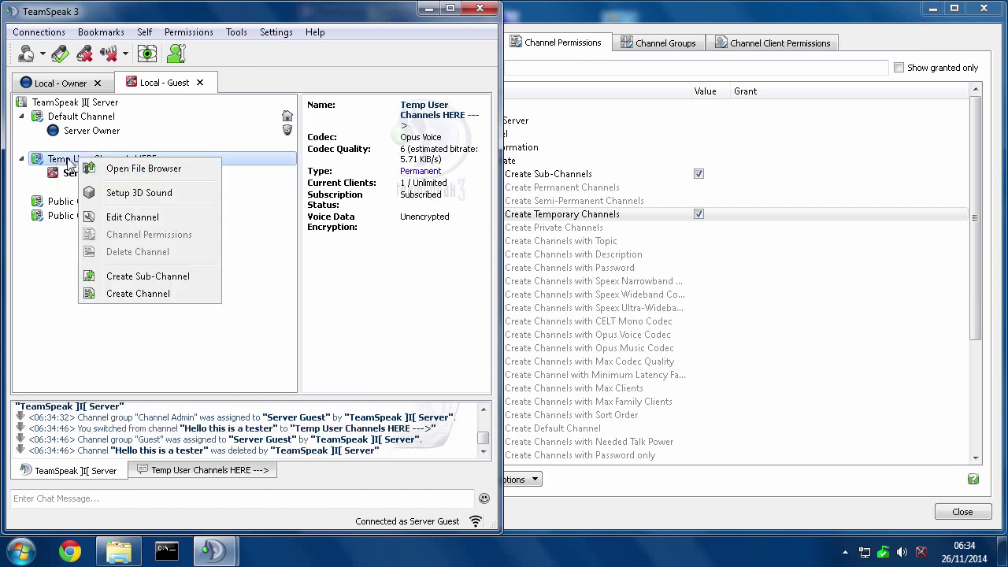
left_click(117, 298)
type("dfghkjhgfhgn")
left_click(294, 438)
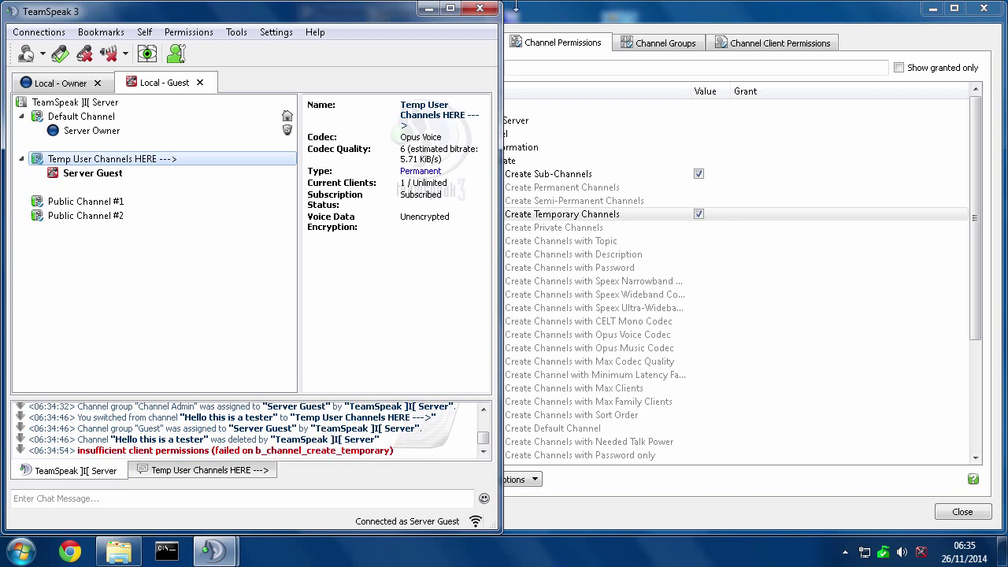
left_click(516, 6)
left_click(386, 47)
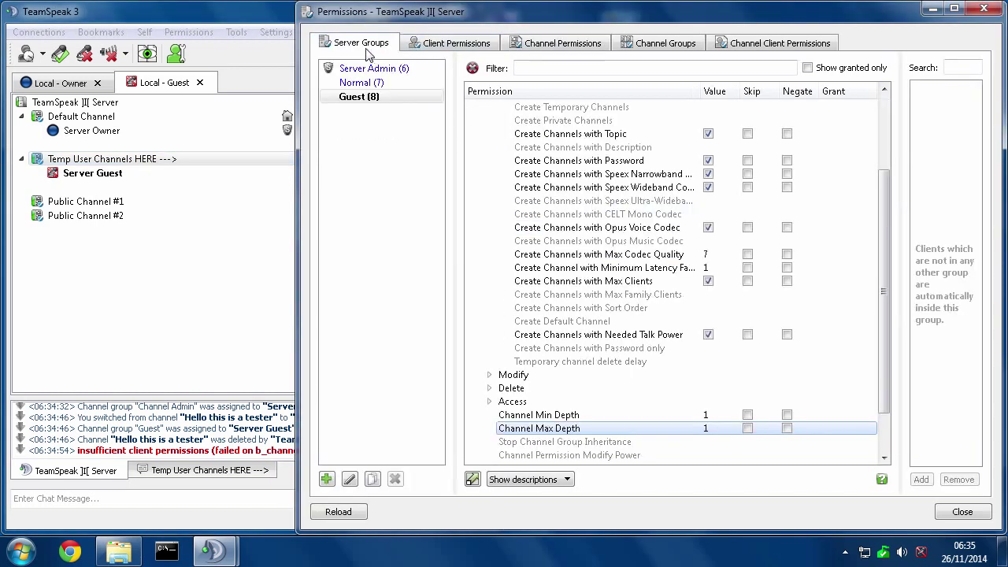
left_click(360, 97)
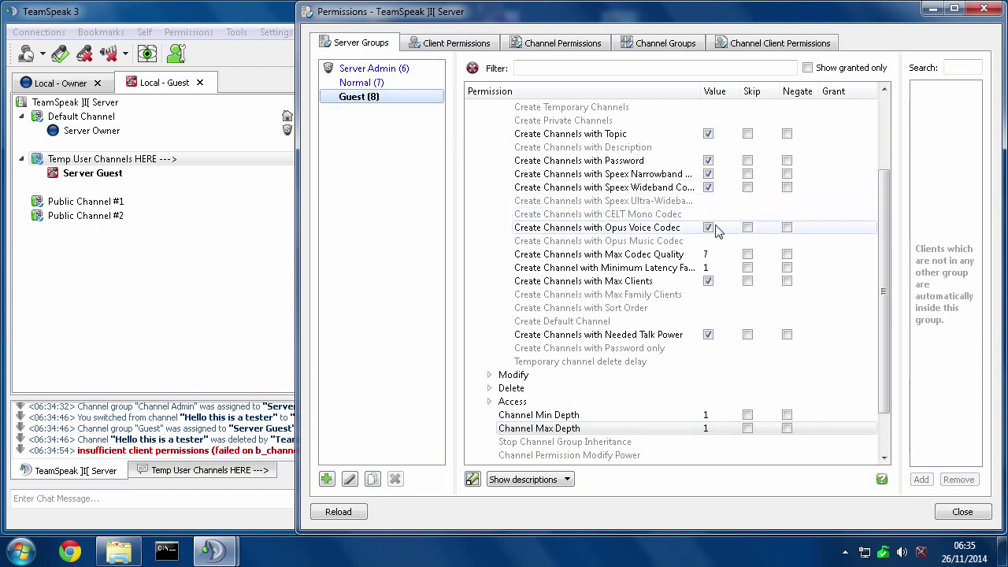
scroll(677, 212, "up", 2)
left_click(561, 148)
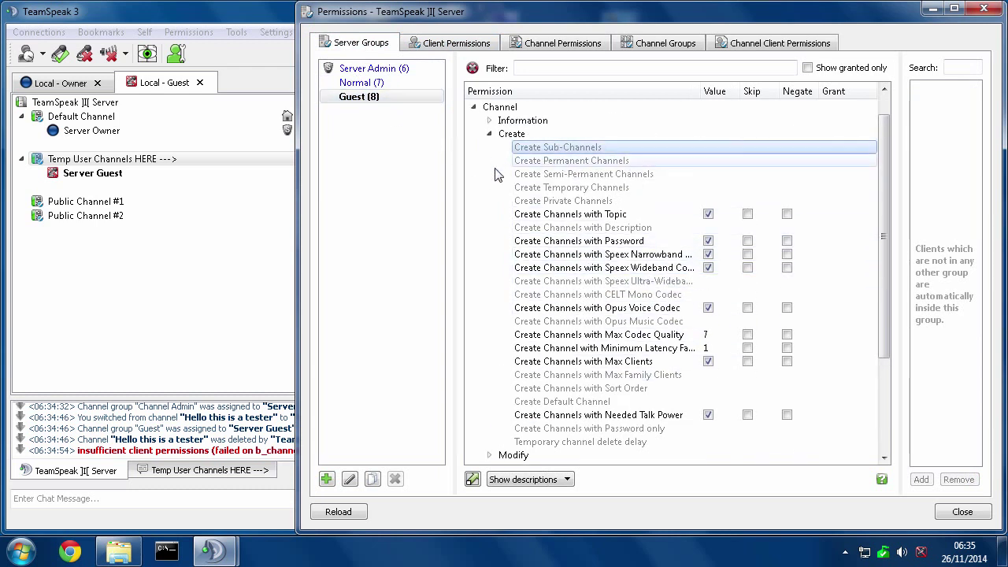
left_click(579, 188)
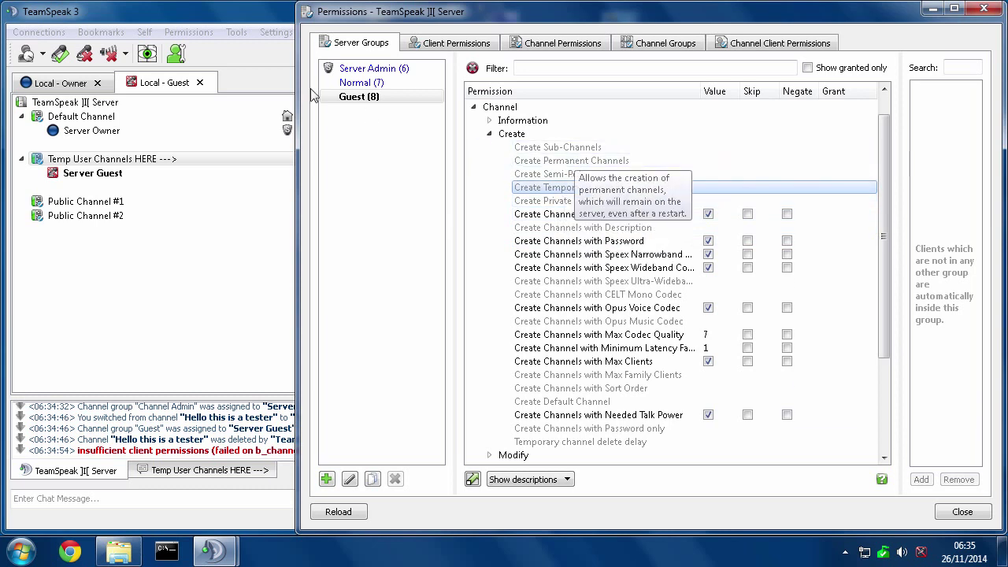
left_click(533, 47)
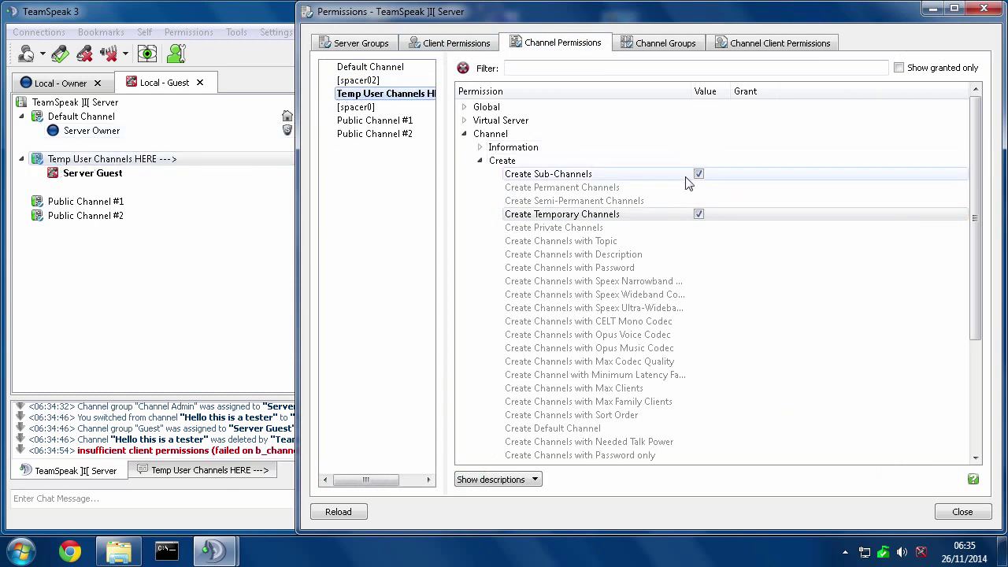
left_click(609, 215)
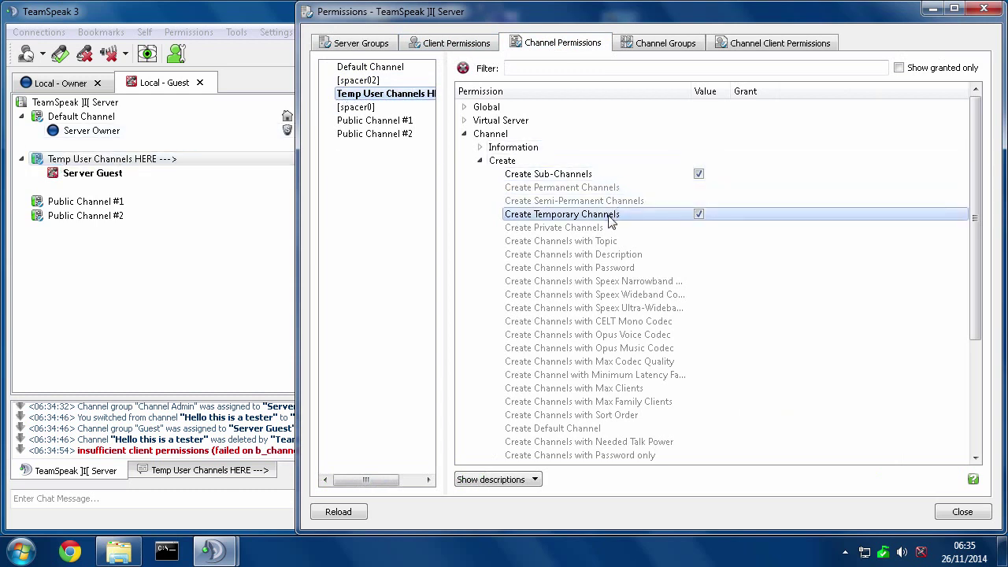
left_click(584, 179)
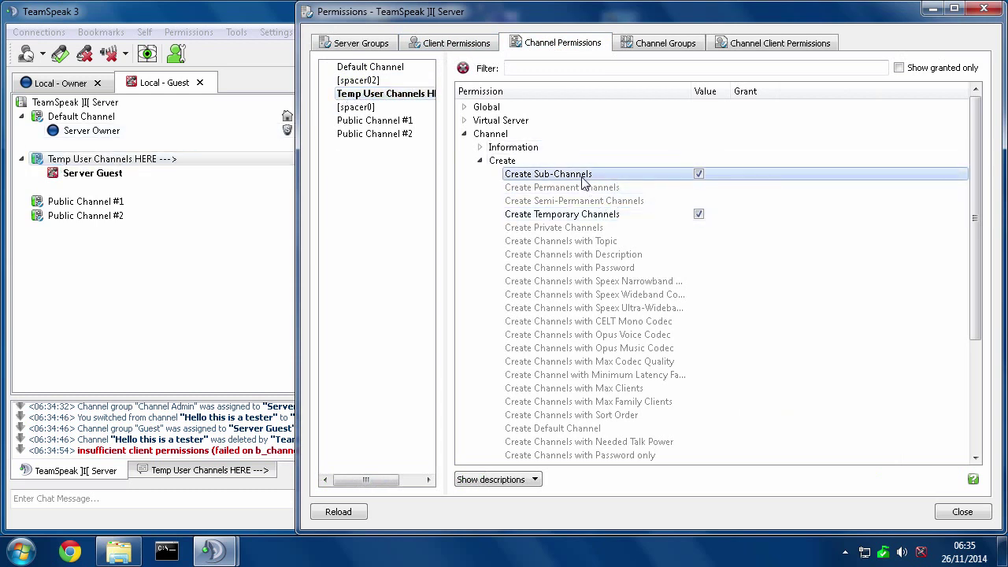
left_click(605, 217)
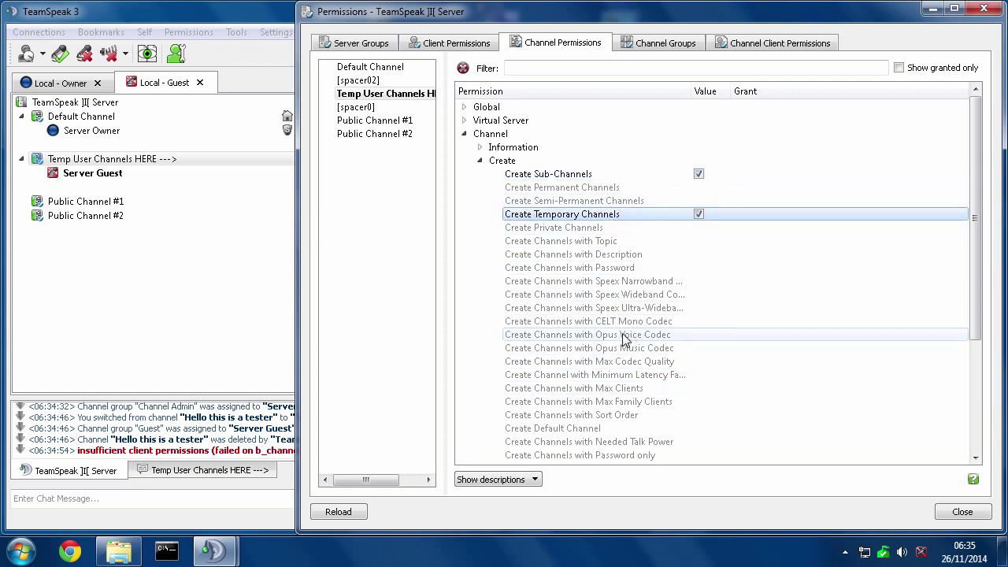
mouse_move(623, 337)
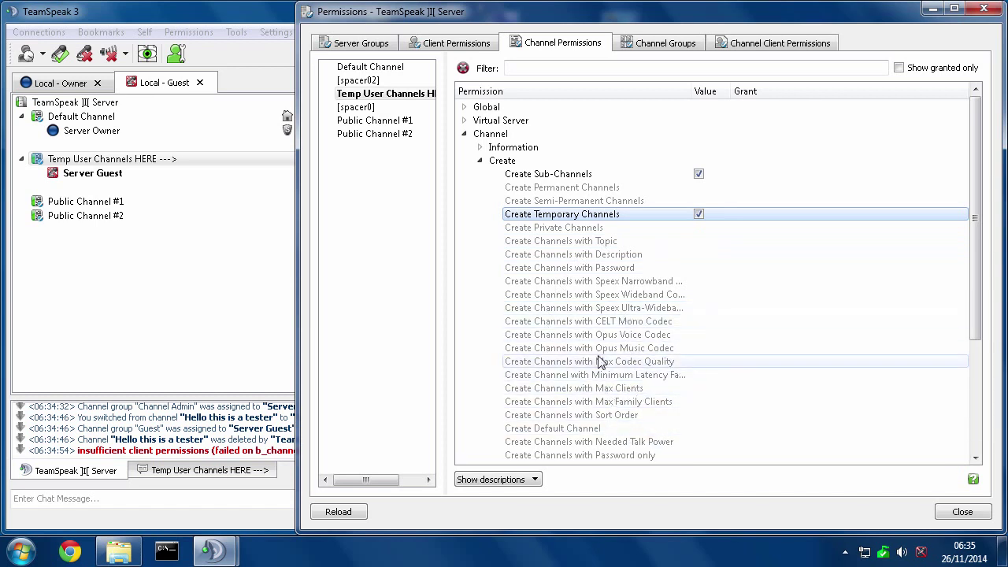
left_click(359, 42)
left_click(364, 96)
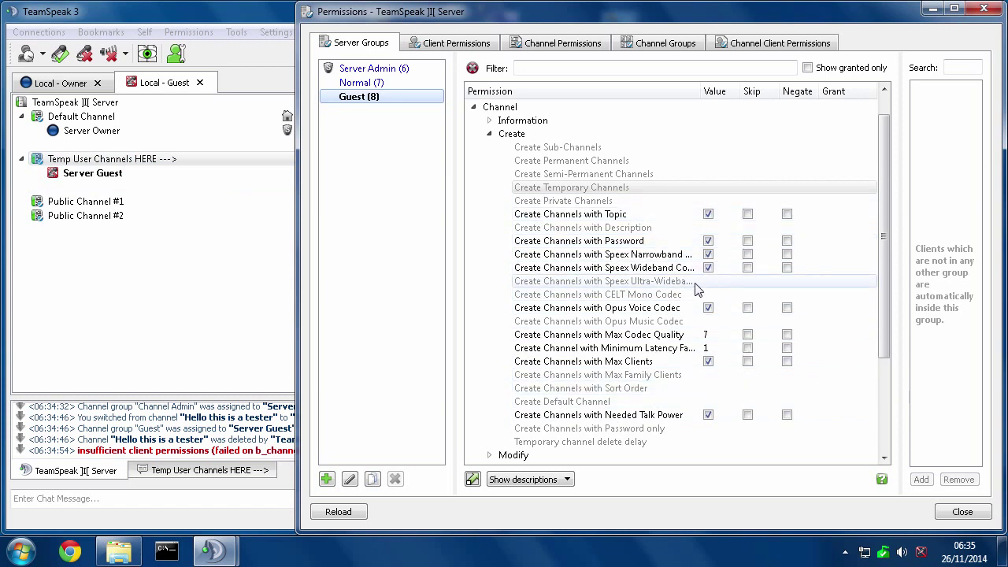
left_click(556, 44)
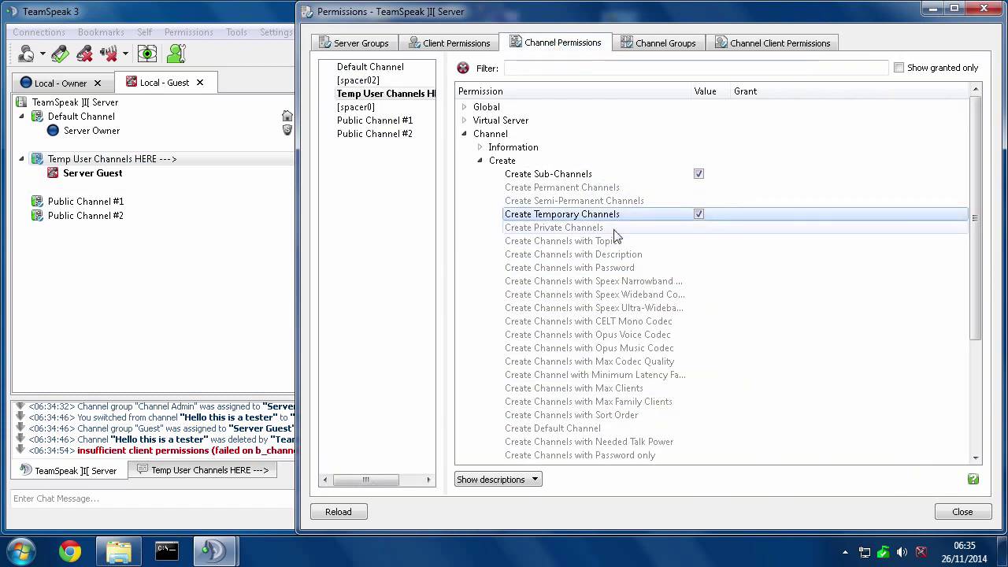
left_click(519, 214)
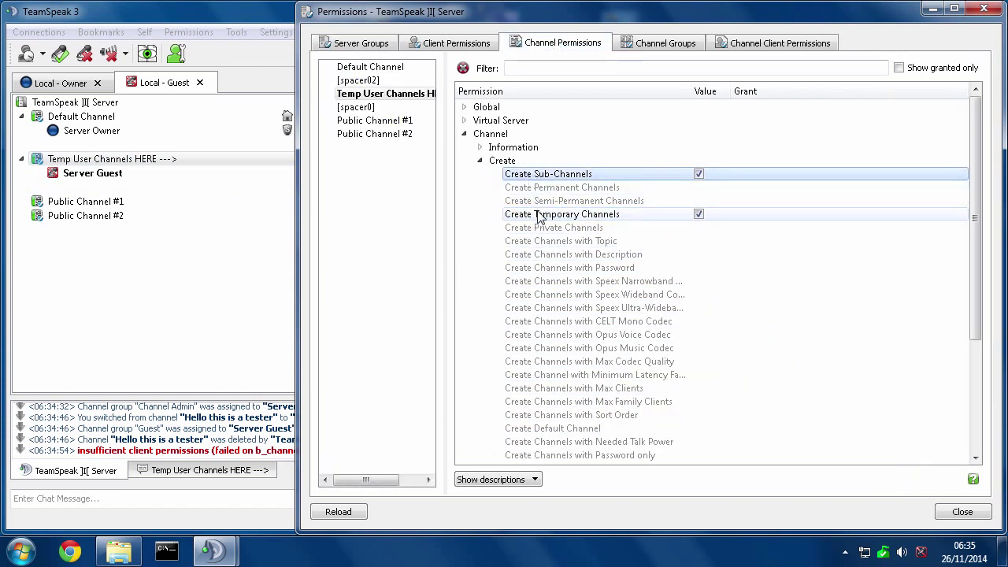
left_click(242, 57)
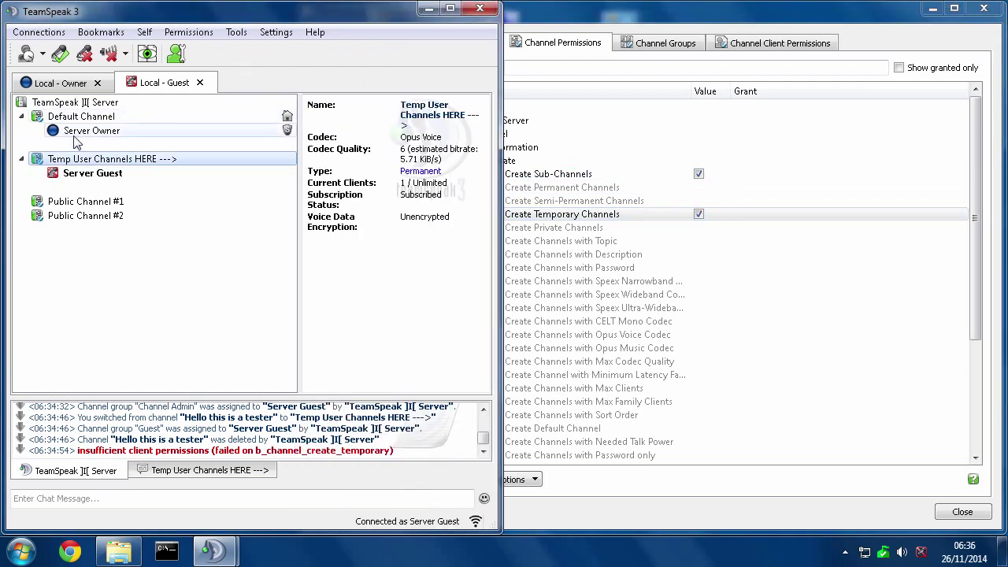